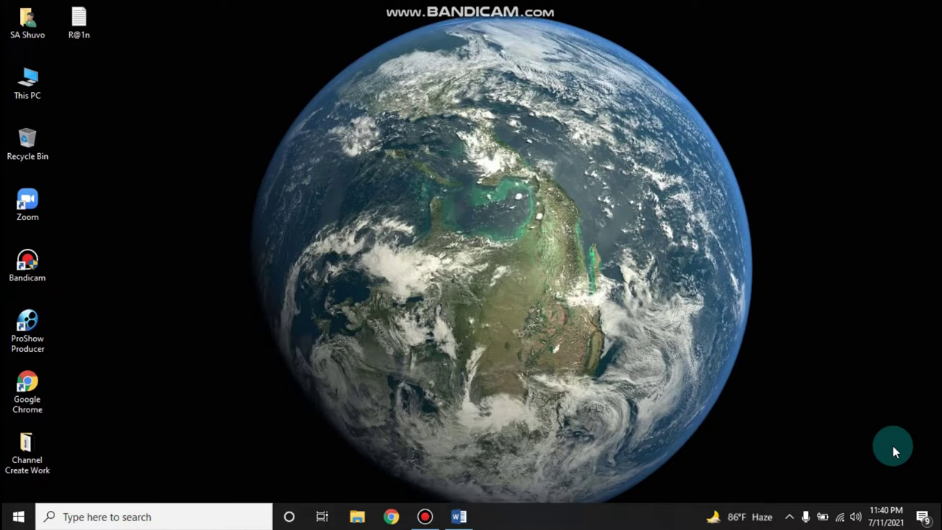
Minimise the open Word document and refresh the desktop.
click(459, 516)
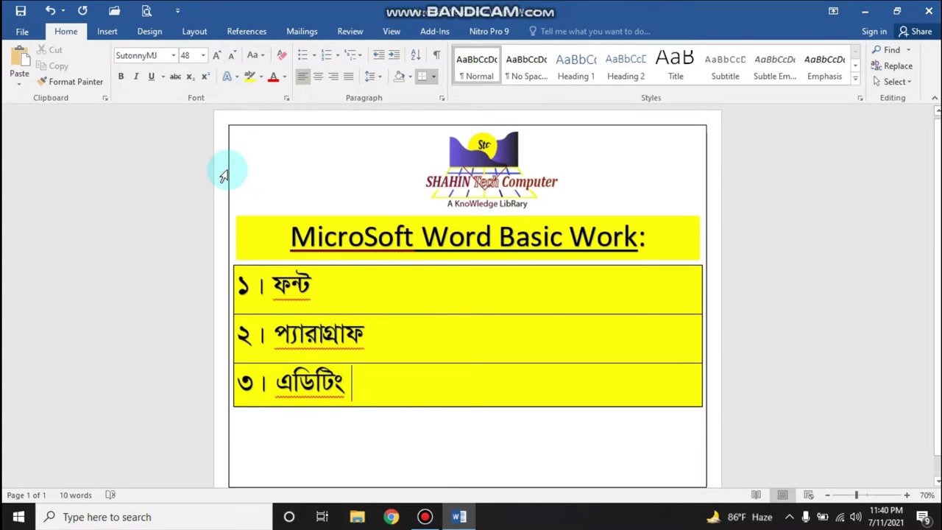
click(874, 13)
right_click(610, 94)
click(625, 136)
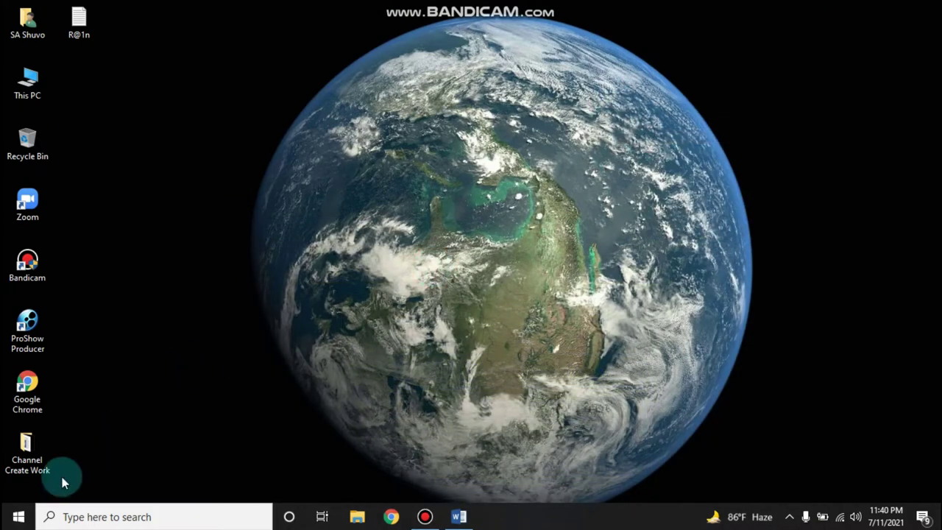
Open the Start menu and scroll the app list down toward Word 2016.
click(18, 517)
scroll(152, 351, down, 5)
scroll(147, 389, down, 10)
scroll(147, 390, down, 8)
scroll(147, 389, down, 5)
Launch Word 2016, maximise its start screen, and create a blank document.
click(91, 282)
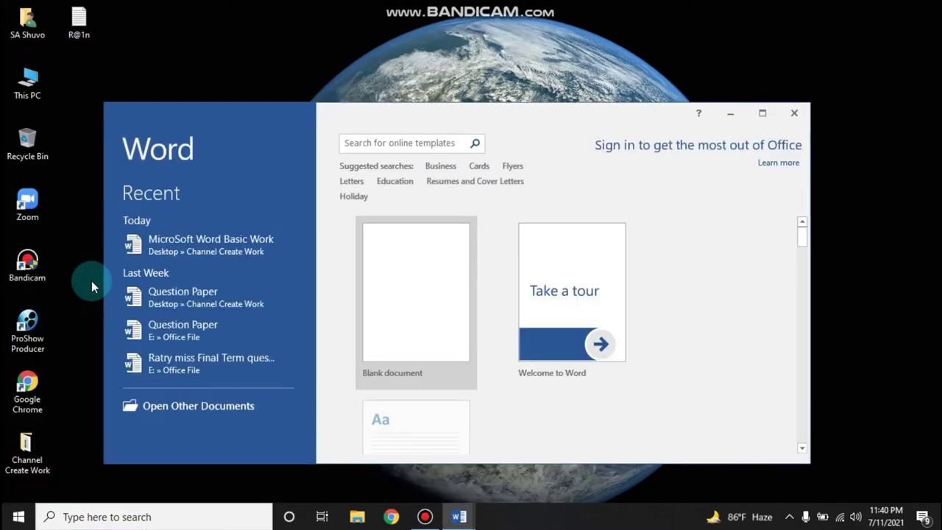
click(763, 112)
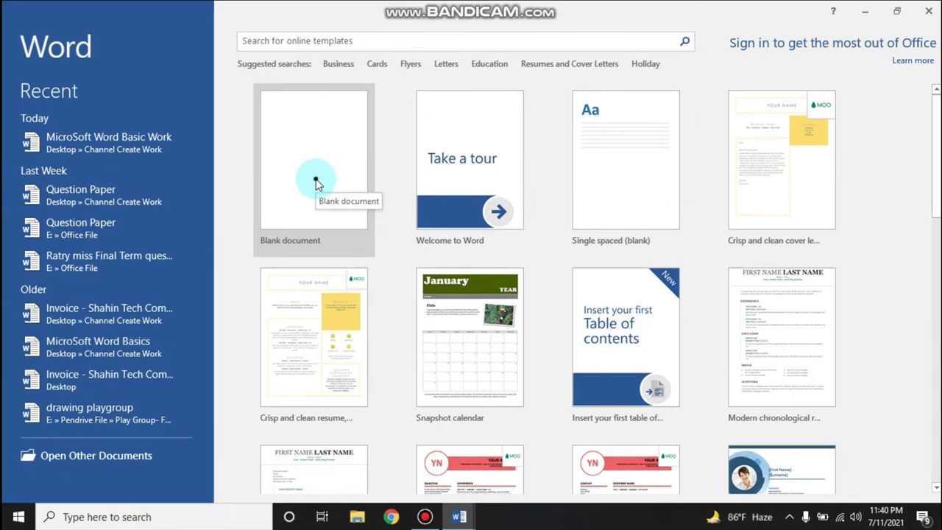
click(316, 183)
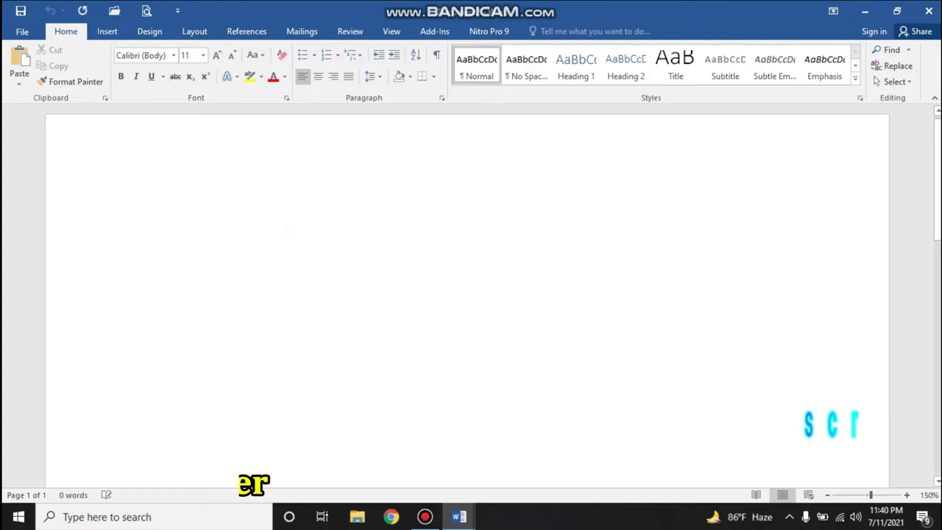
Type the heading 'Multiple Choice Questions' and select the whole line.
text(Mul)
text(t)
key(BackSpace)
text(l)
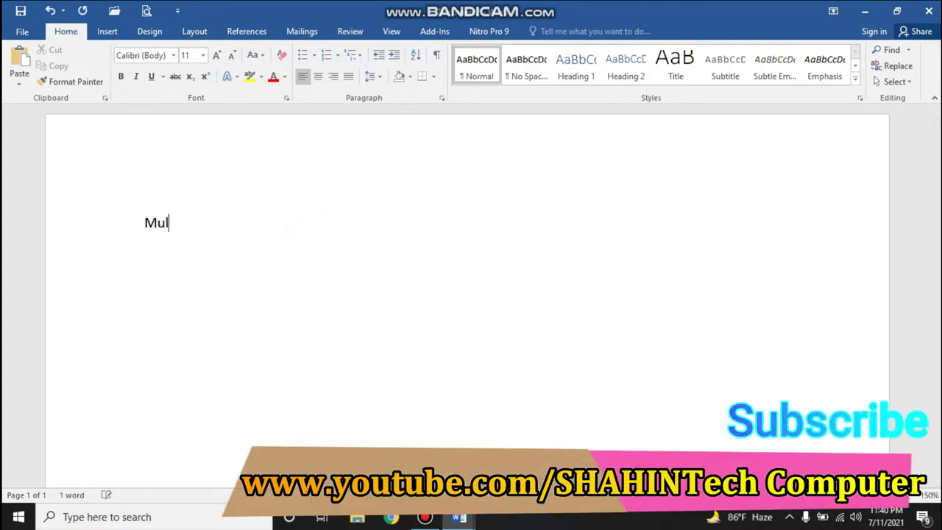
text(tiple Choice Questions)
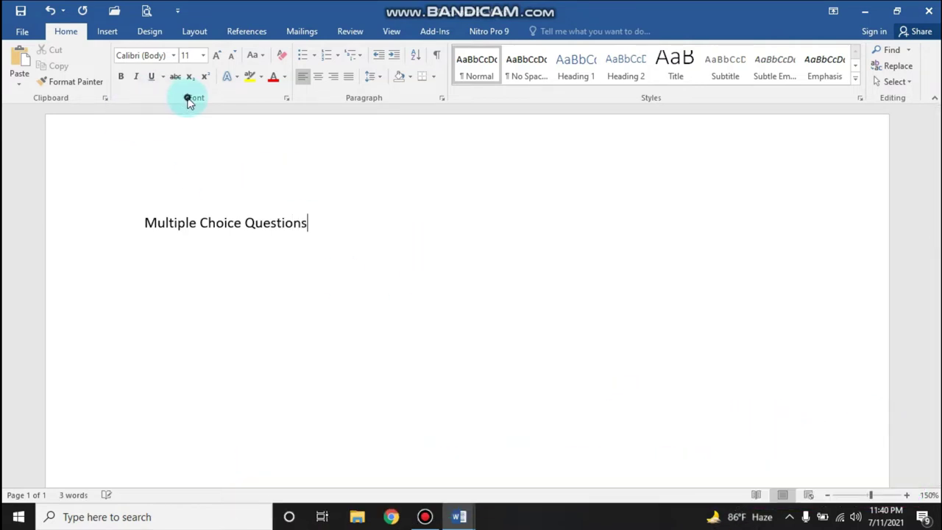
drag(310, 223, 141, 225)
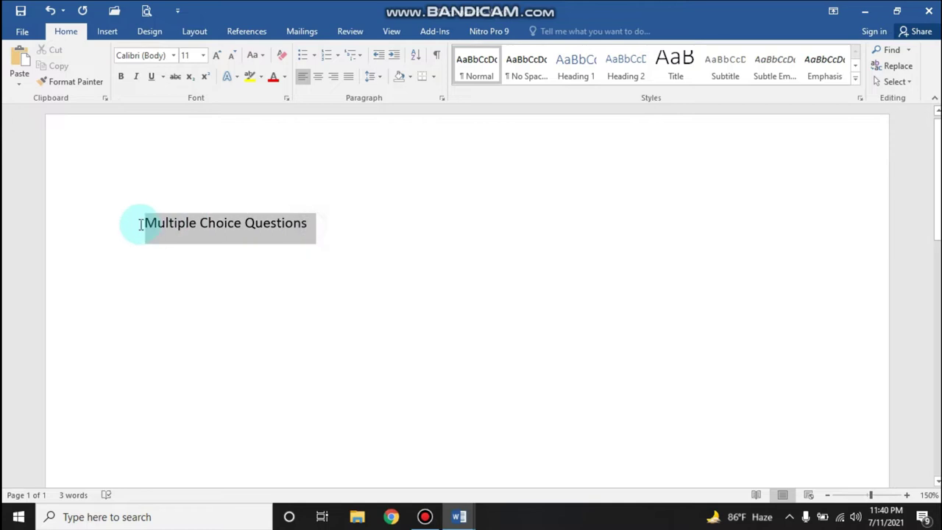
click(310, 223)
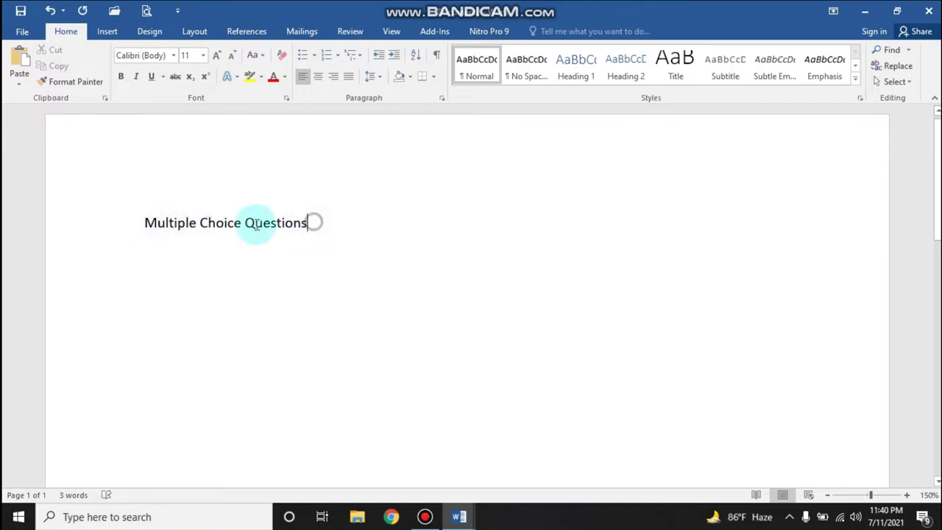
drag(255, 224, 147, 221)
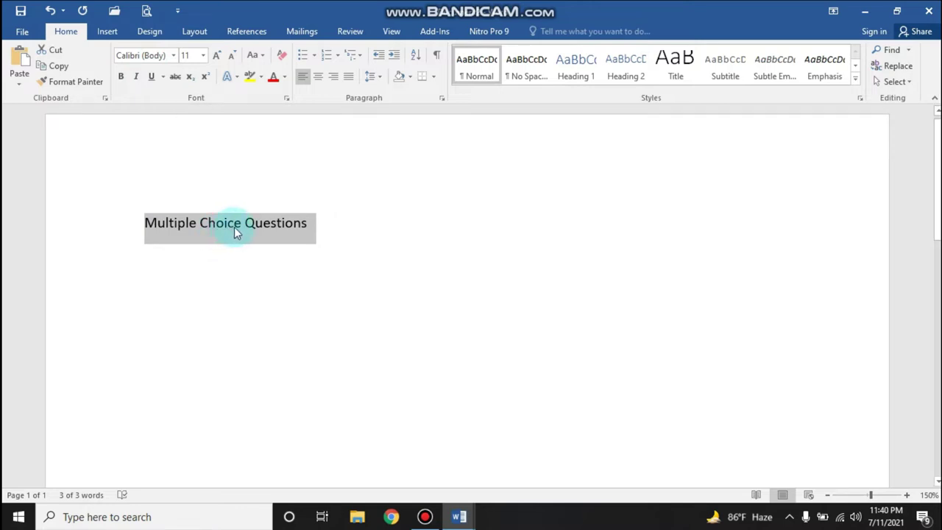
Apply the Cambria font to the selected heading line.
click(137, 56)
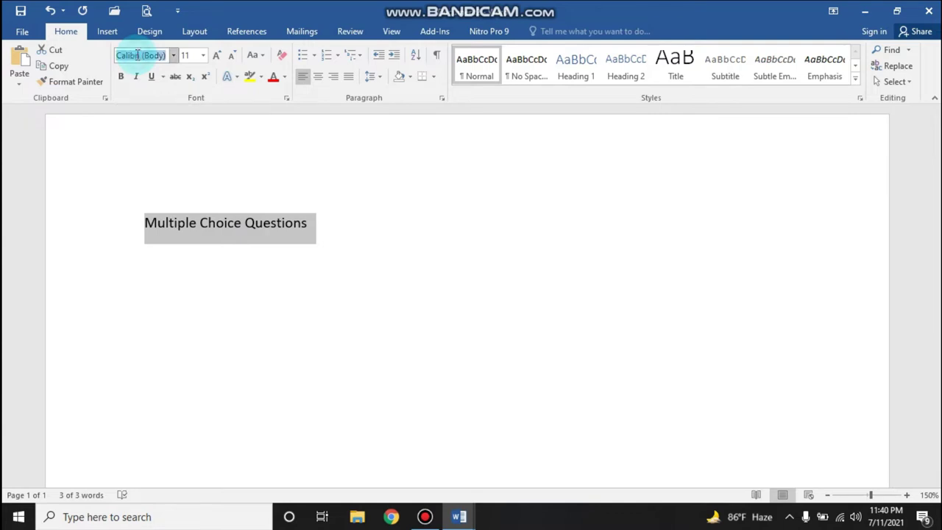
click(175, 58)
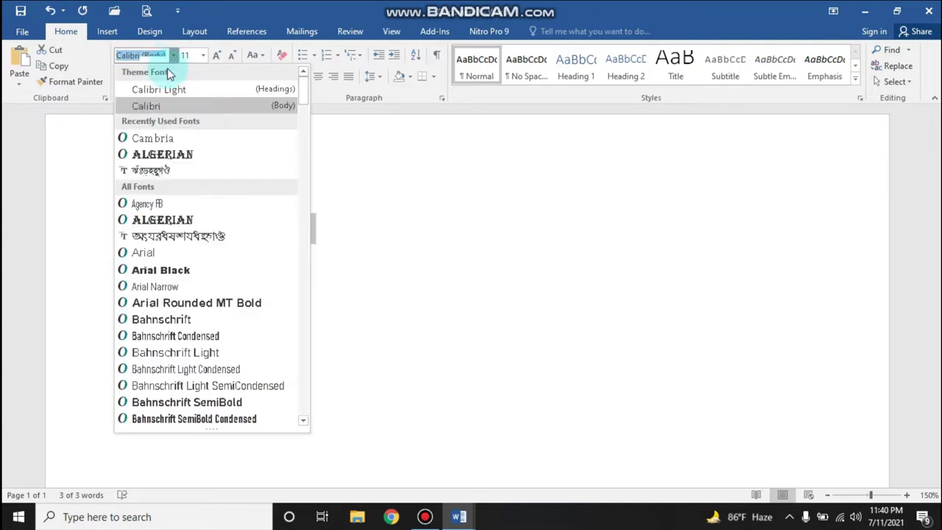
scroll(190, 322, down, 4)
scroll(189, 324, down, 6)
scroll(190, 334, up, 7)
scroll(190, 338, up, 7)
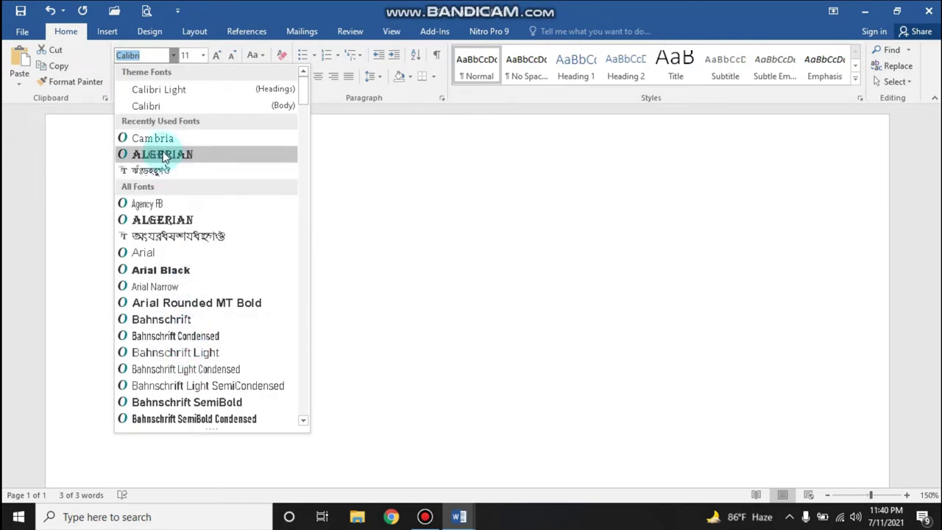
click(154, 58)
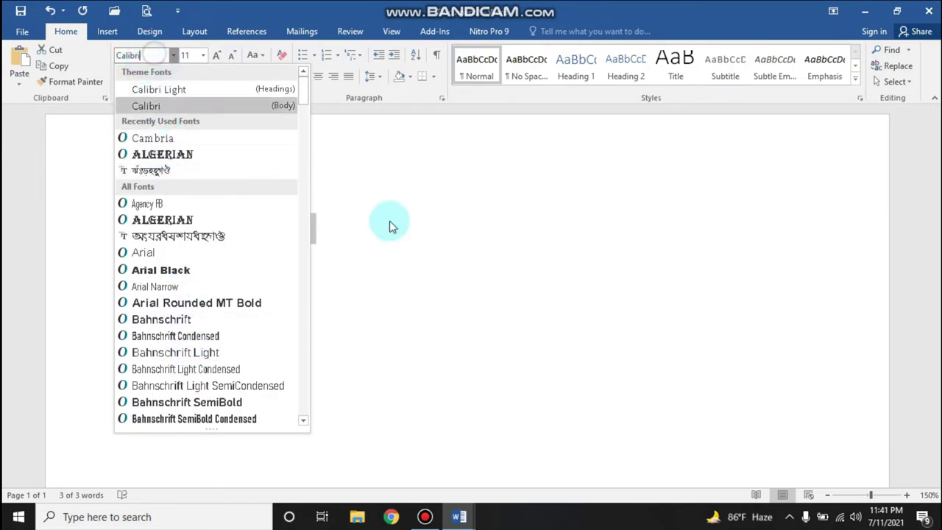
click(370, 213)
click(156, 55)
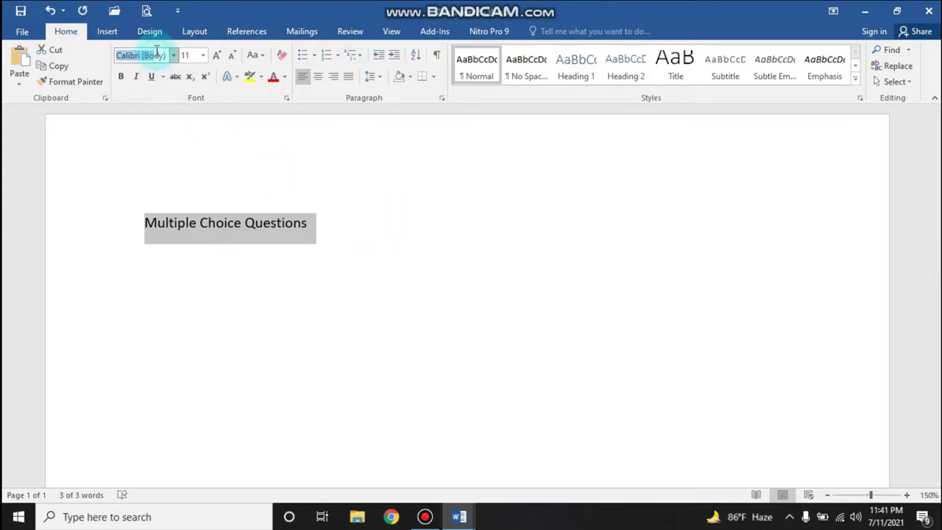
text(Cambria)
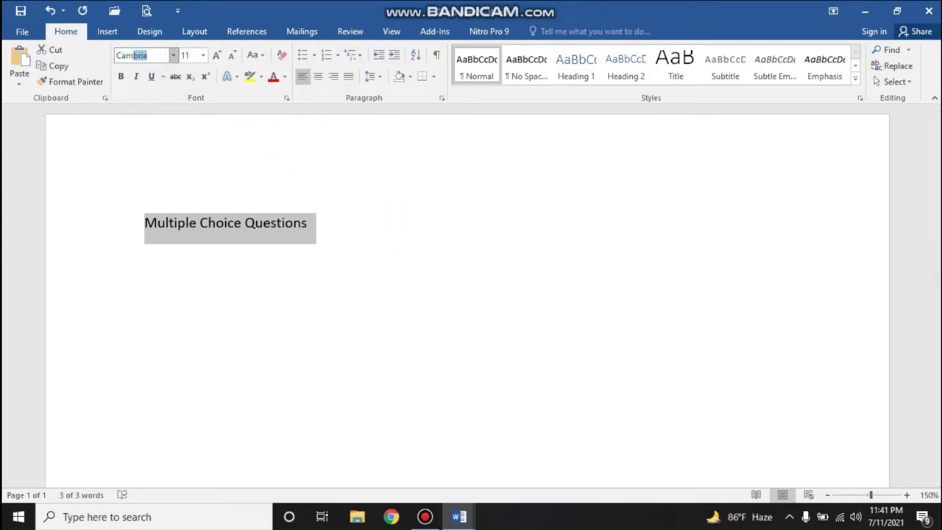
key(Return)
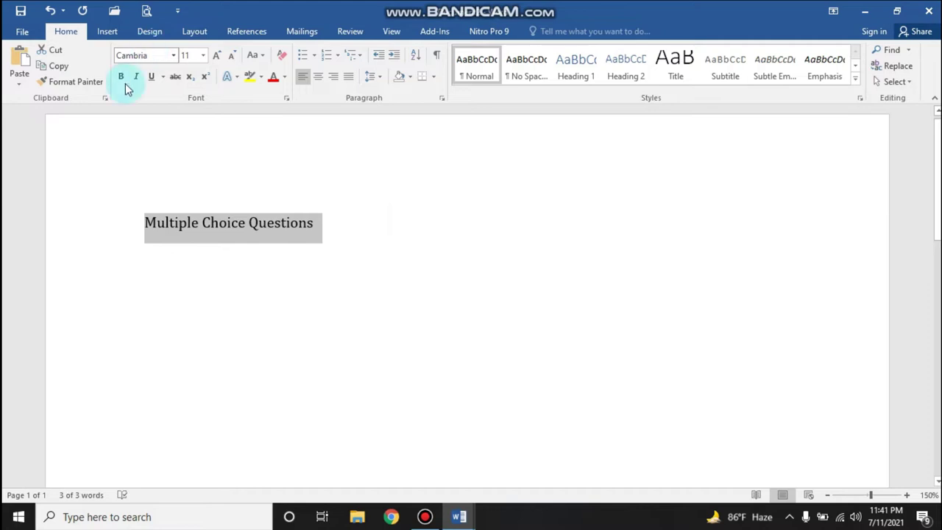
ctrl+scroll(255, 227, up, 1)
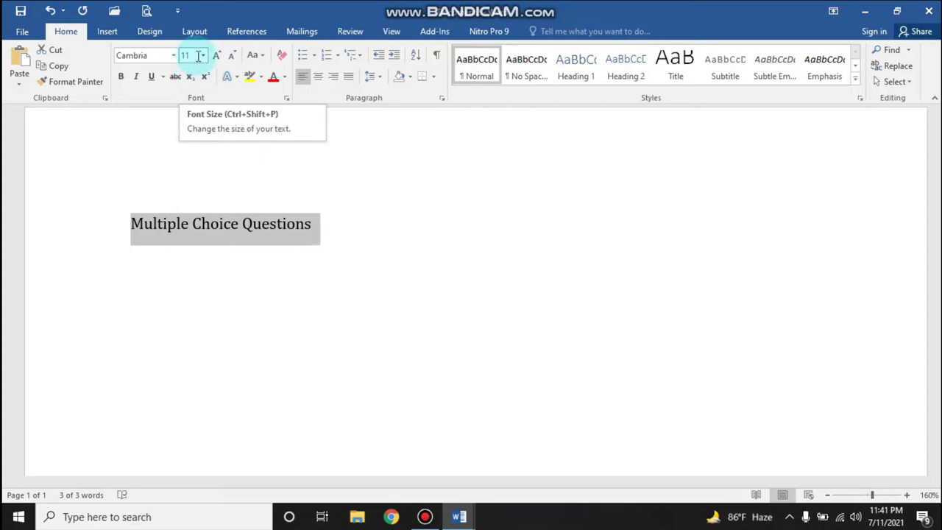
Size the heading at 80, then use Grow and Shrink Font to bring it to 26.
click(202, 55)
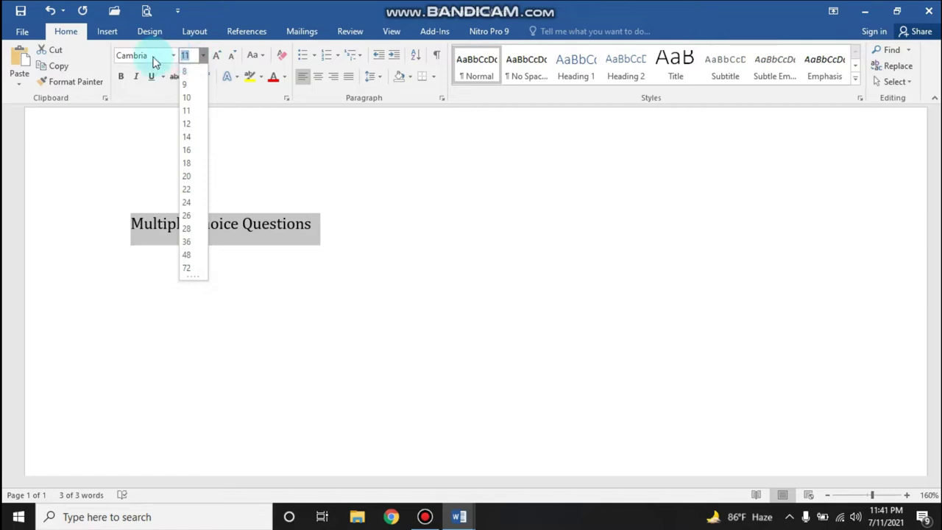
text(80)
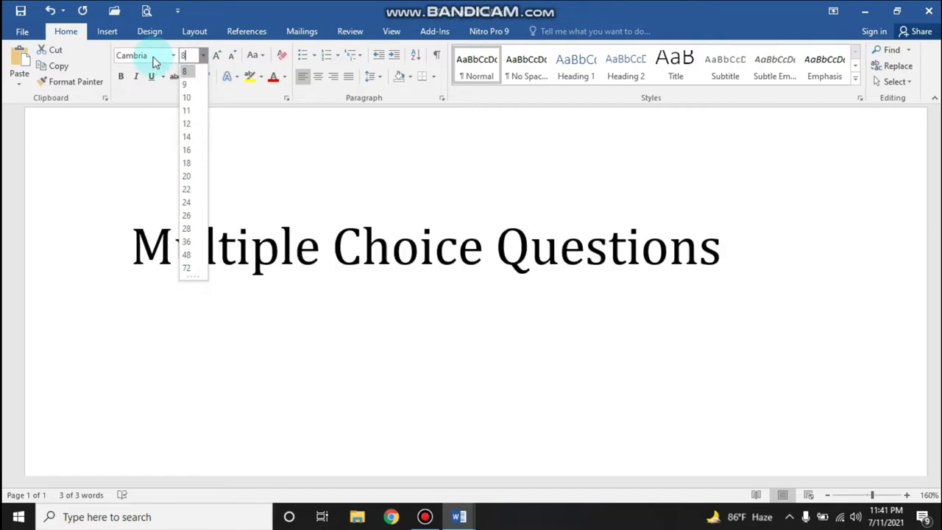
key(Return)
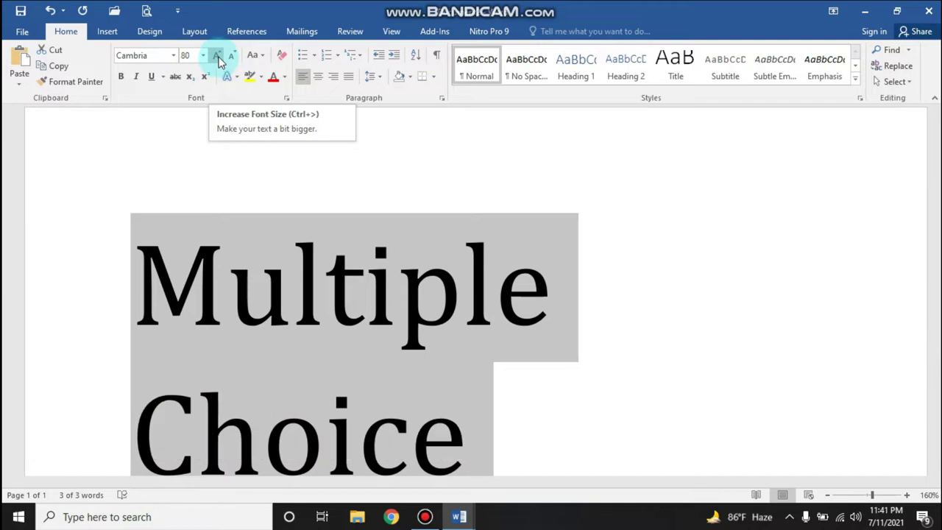
click(219, 59)
click(219, 59)
click(219, 59)
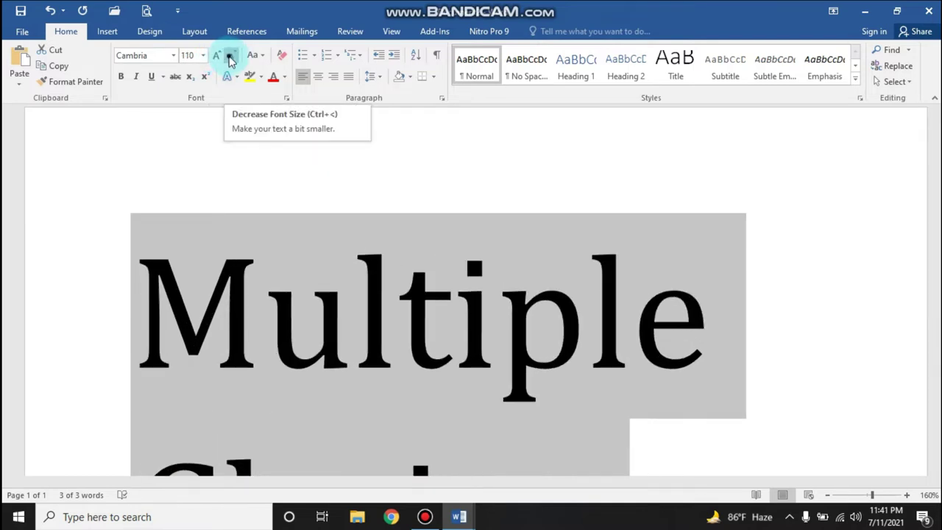
click(230, 59)
click(231, 59)
click(231, 59)
click(231, 59)
click(230, 59)
click(230, 59)
click(231, 59)
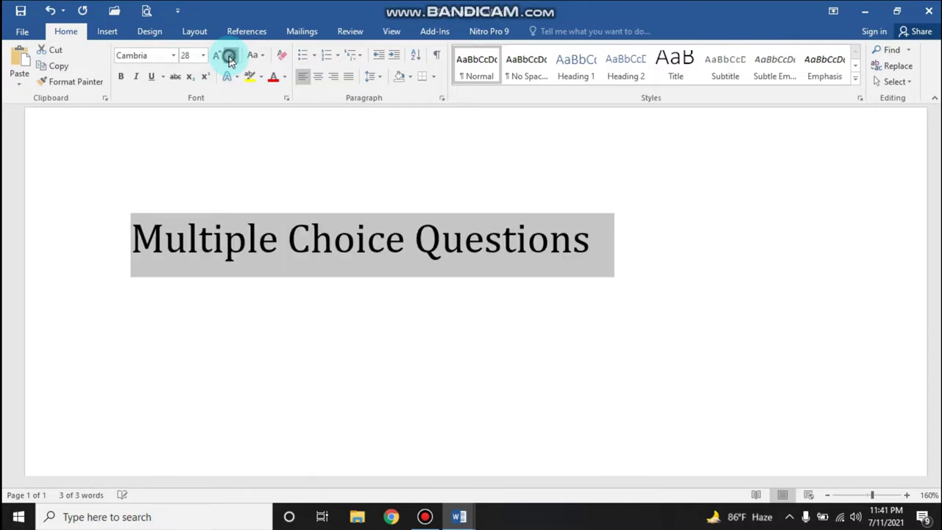
click(230, 59)
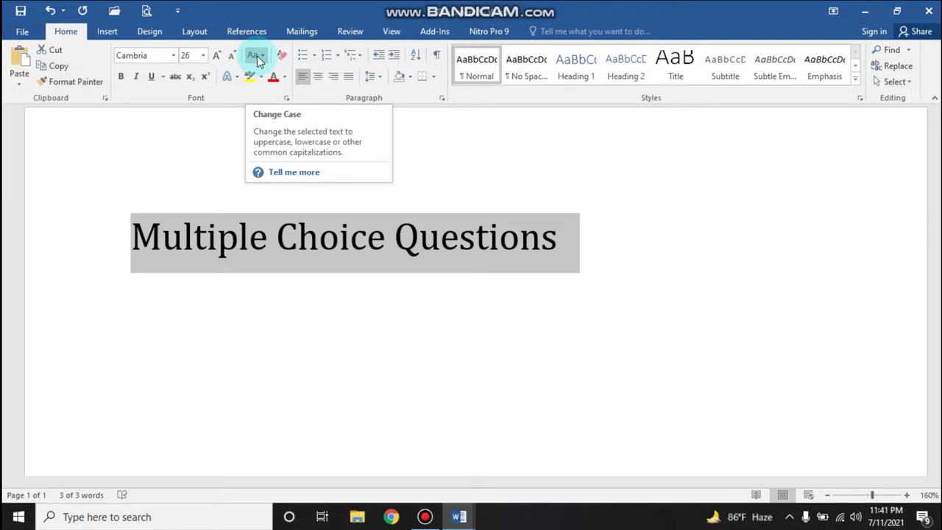
Try lowercase and uppercase on the heading, finishing with Capitalize Each Word.
click(257, 59)
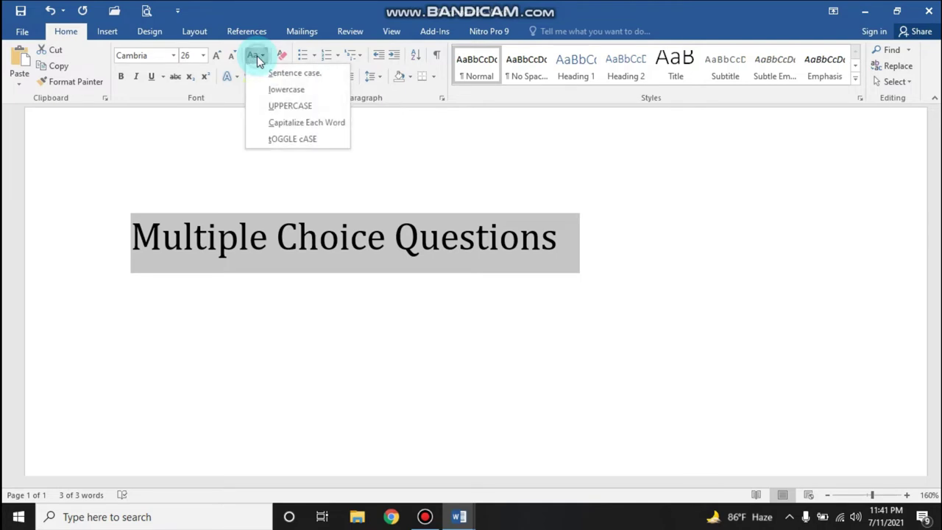
click(277, 89)
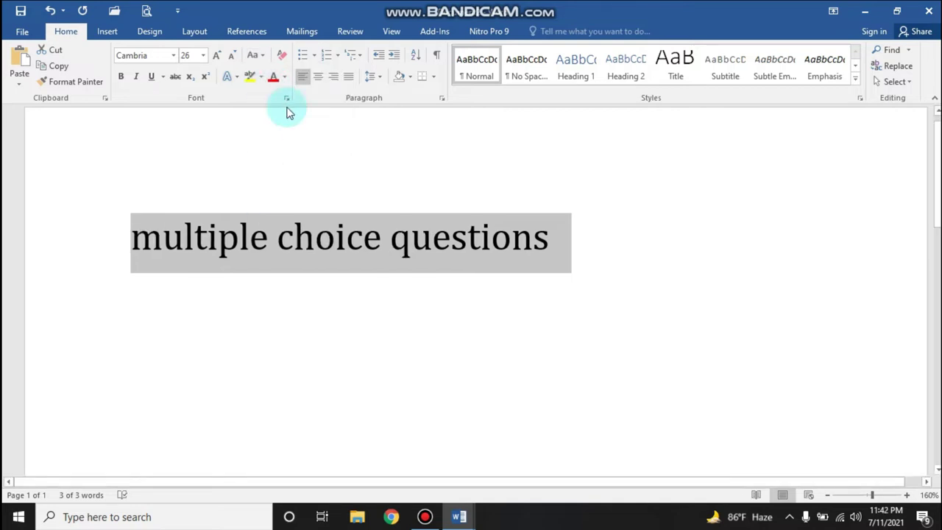
click(255, 56)
click(276, 107)
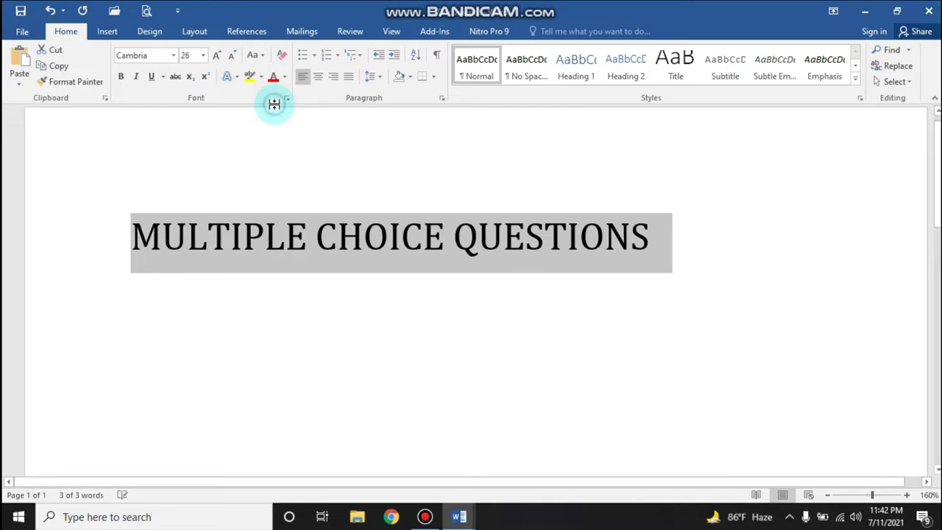
click(258, 59)
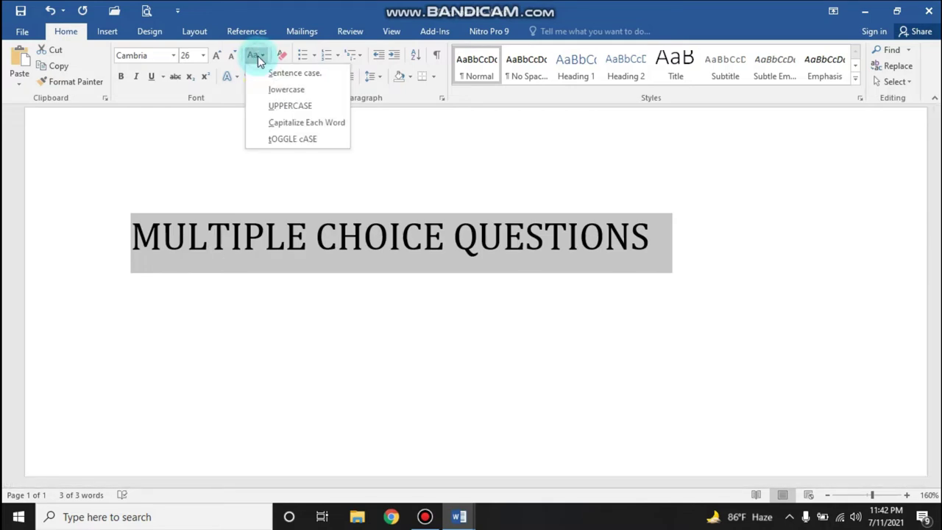
click(279, 124)
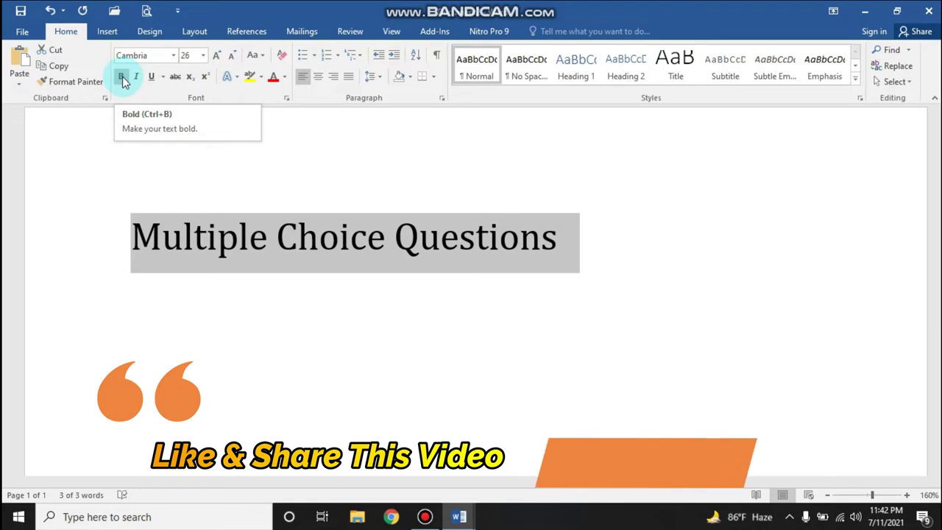
Make the title bold and italic, then select the words 'Multiple Choice'.
click(121, 77)
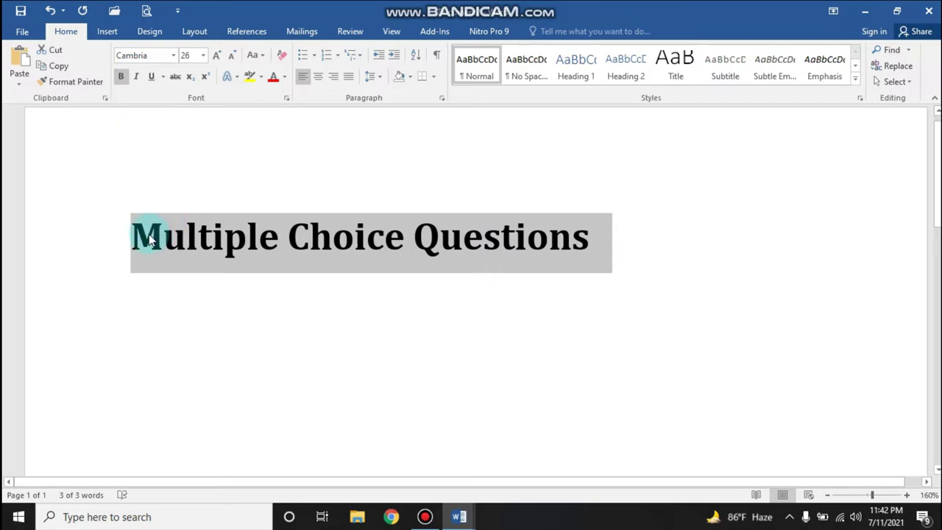
click(137, 78)
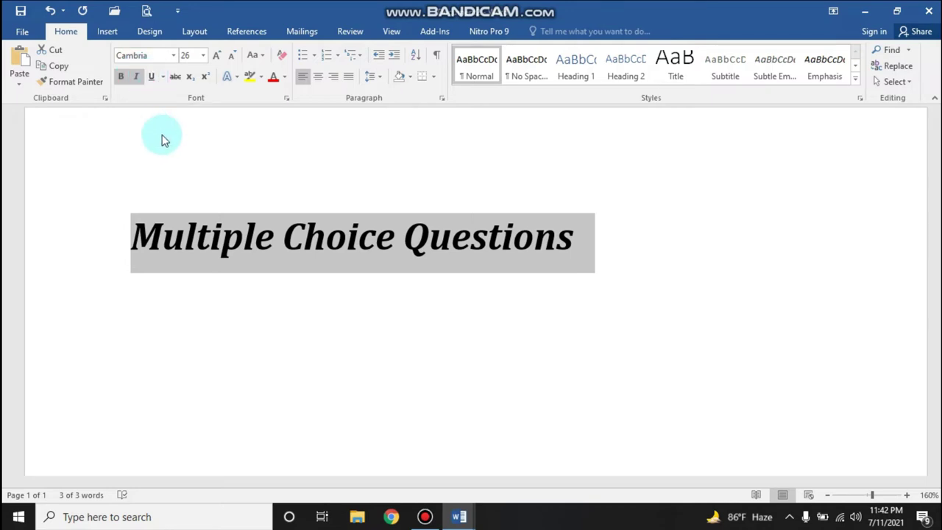
click(228, 245)
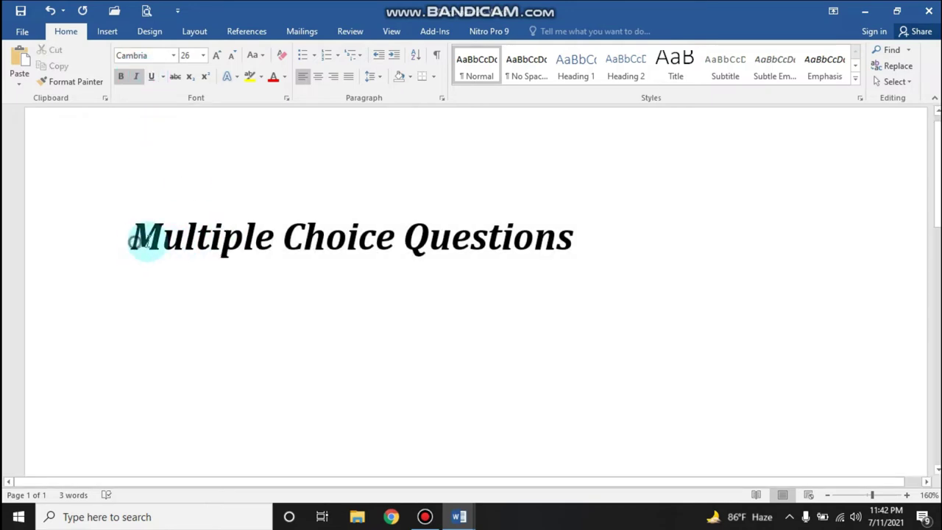
drag(131, 243, 395, 247)
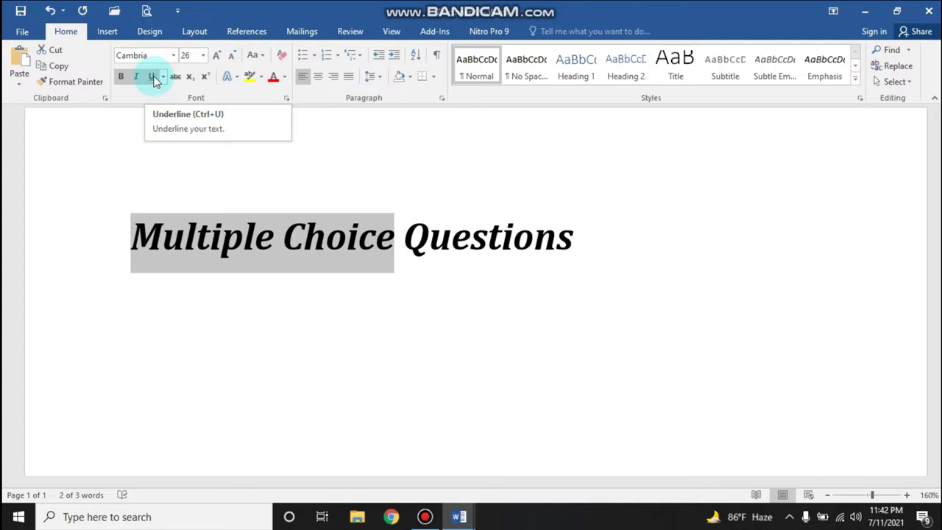
Underline 'Multiple Choice' and set its underline colour to blue.
click(153, 78)
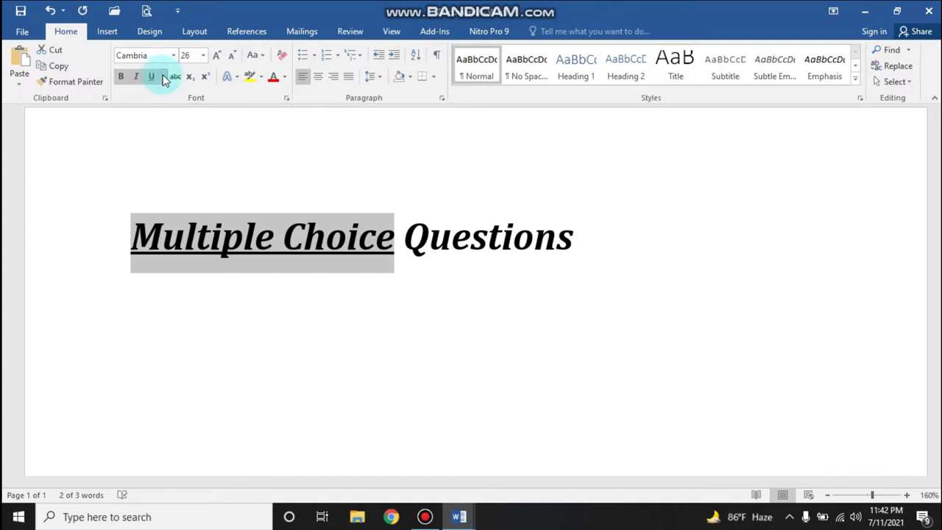
click(165, 78)
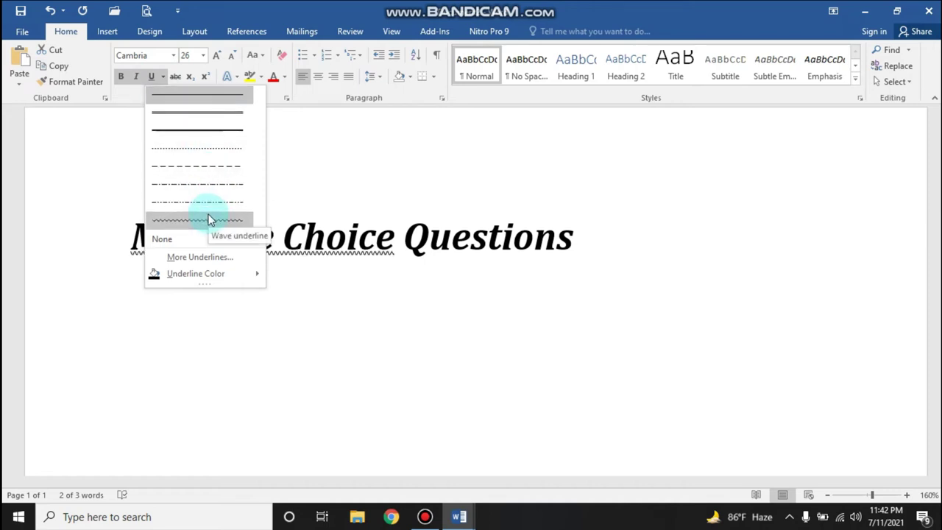
mouse_move(206, 273)
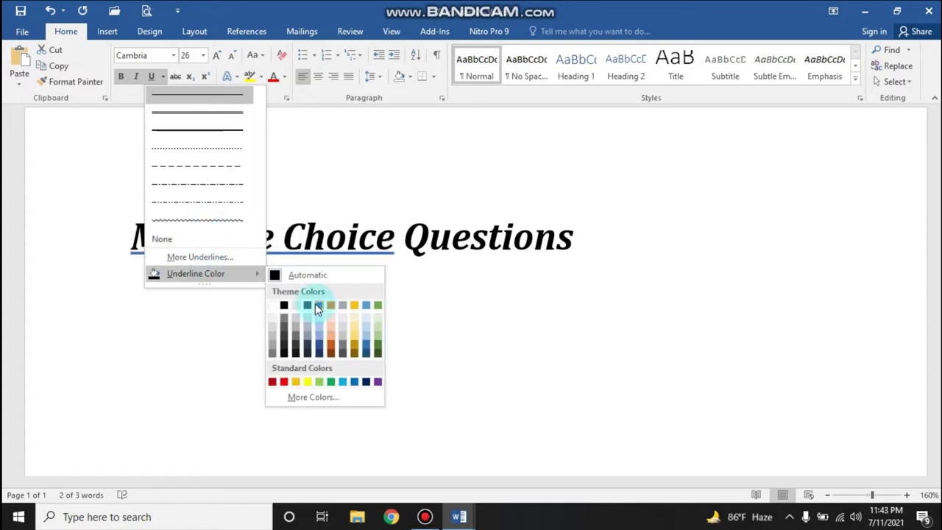
click(315, 303)
click(287, 237)
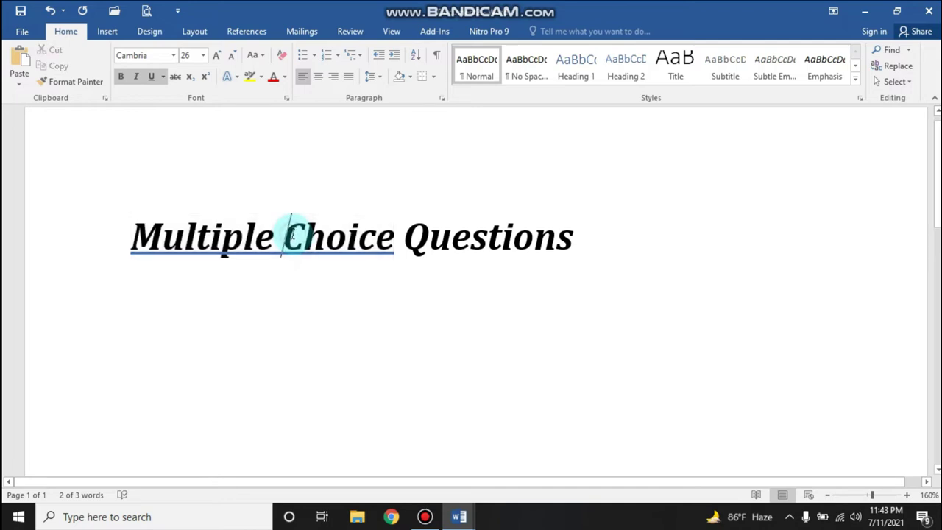
drag(134, 239, 330, 236)
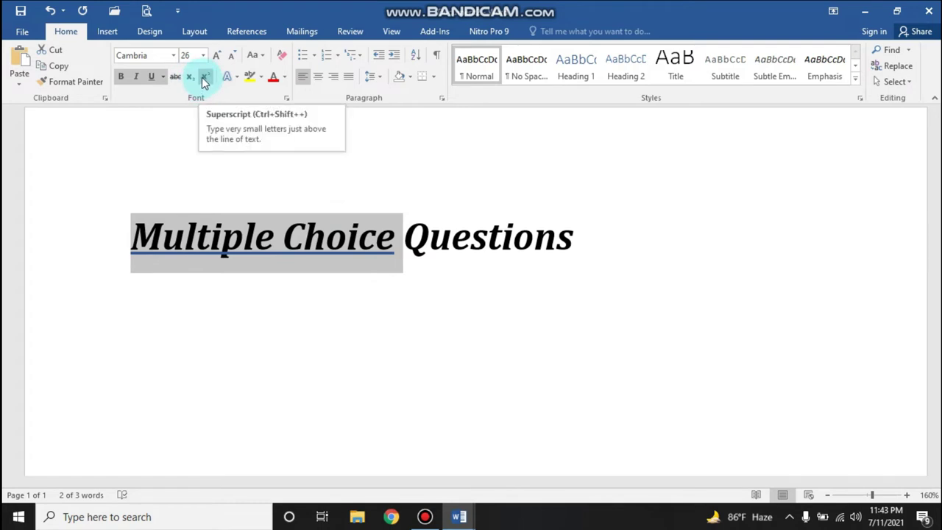
click(402, 234)
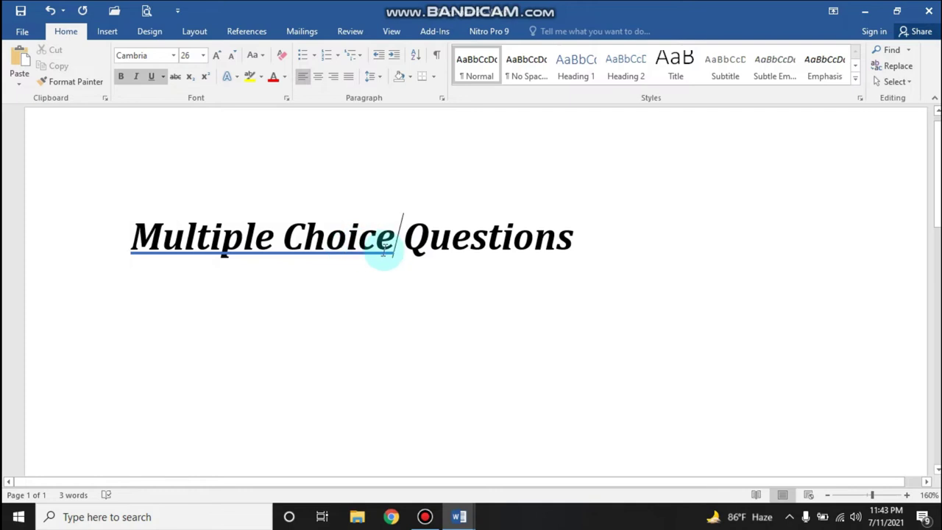
drag(403, 238, 520, 236)
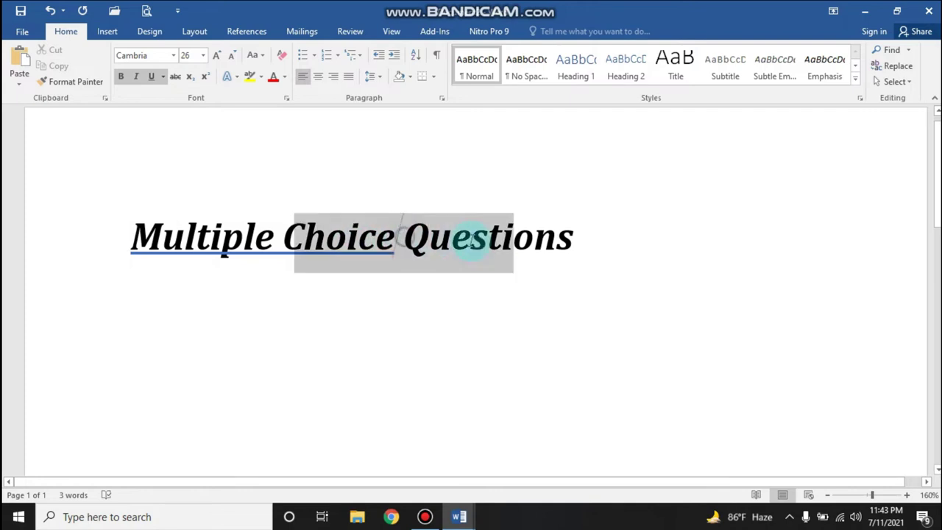
drag(579, 238, 403, 237)
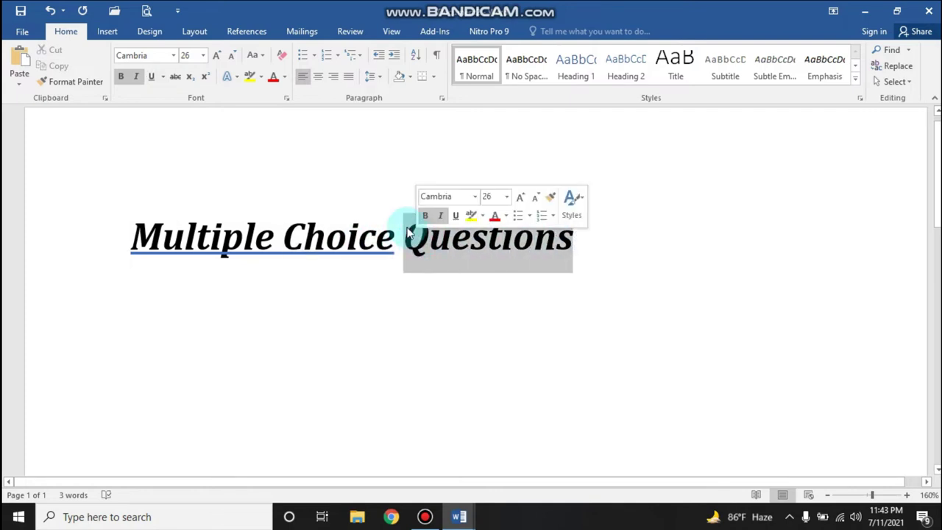
click(189, 76)
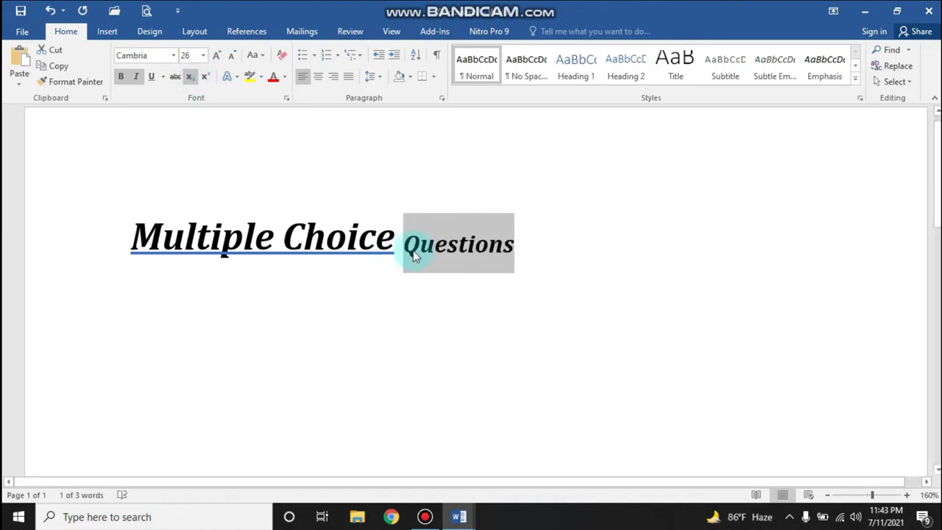
click(206, 78)
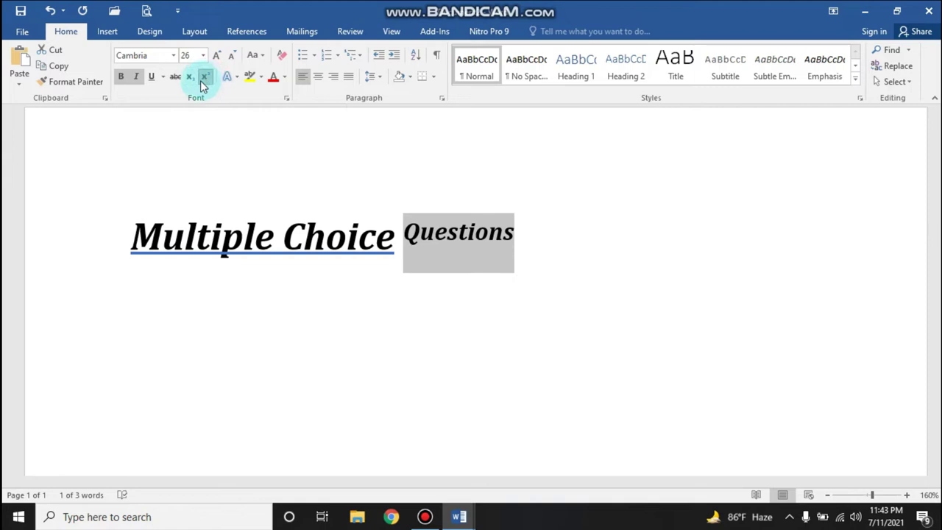
click(203, 77)
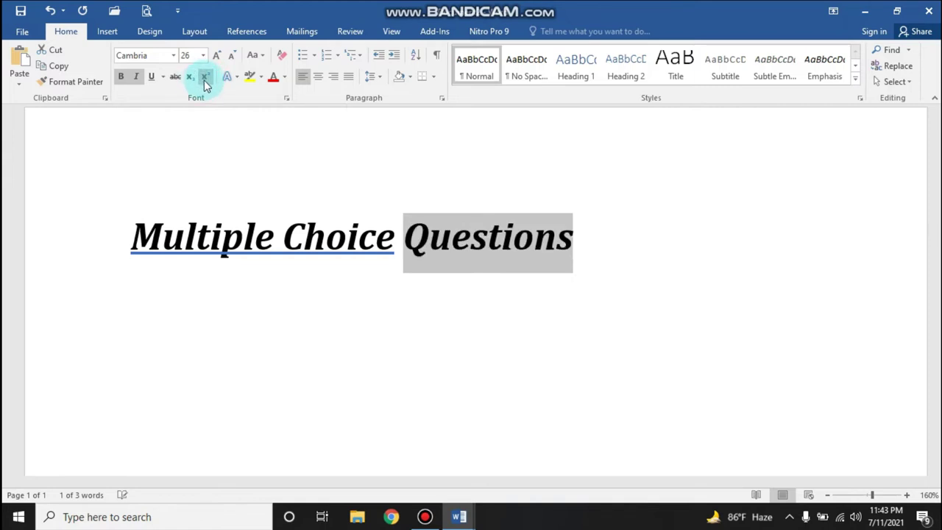
click(451, 249)
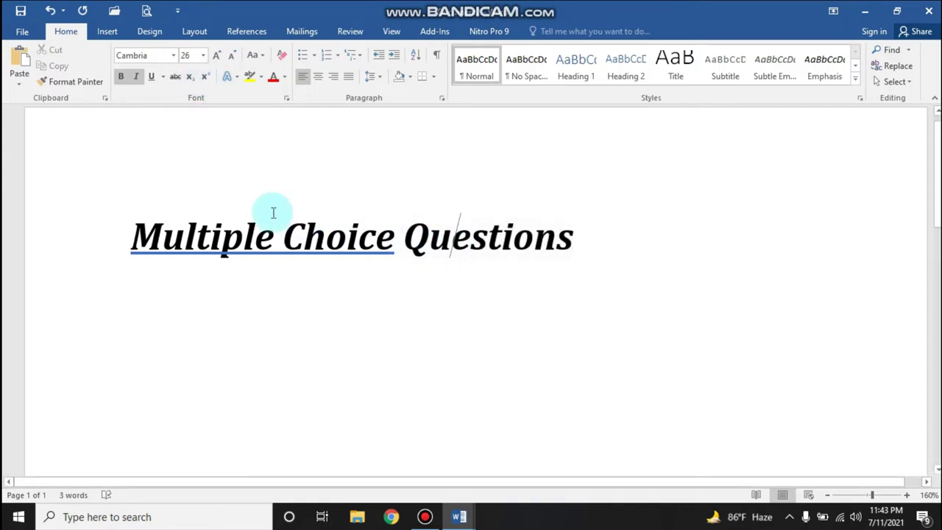
drag(138, 234, 569, 237)
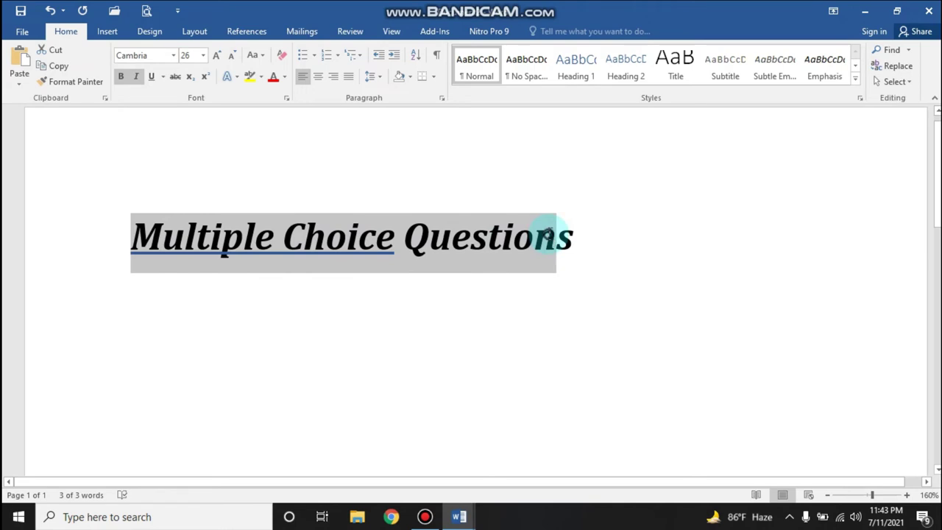
Apply the orange outline text effect to the whole title.
drag(576, 235, 173, 172)
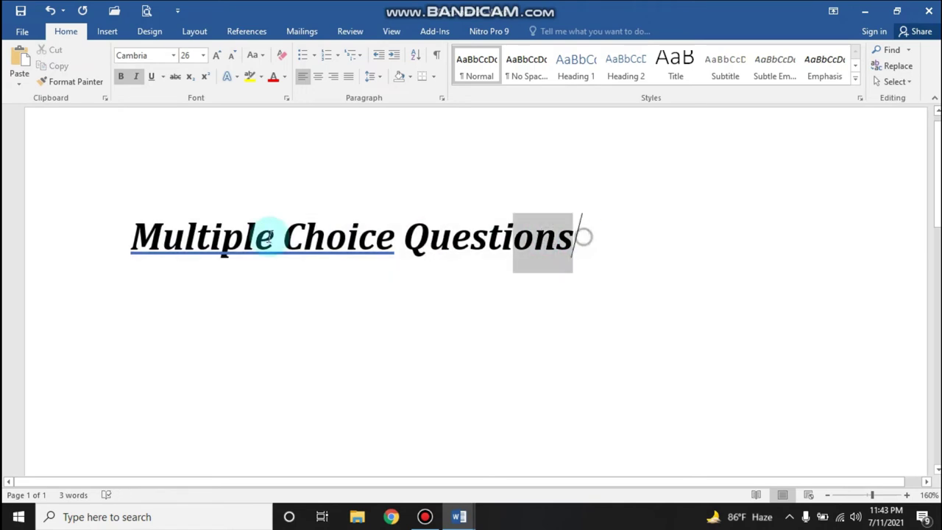
click(234, 78)
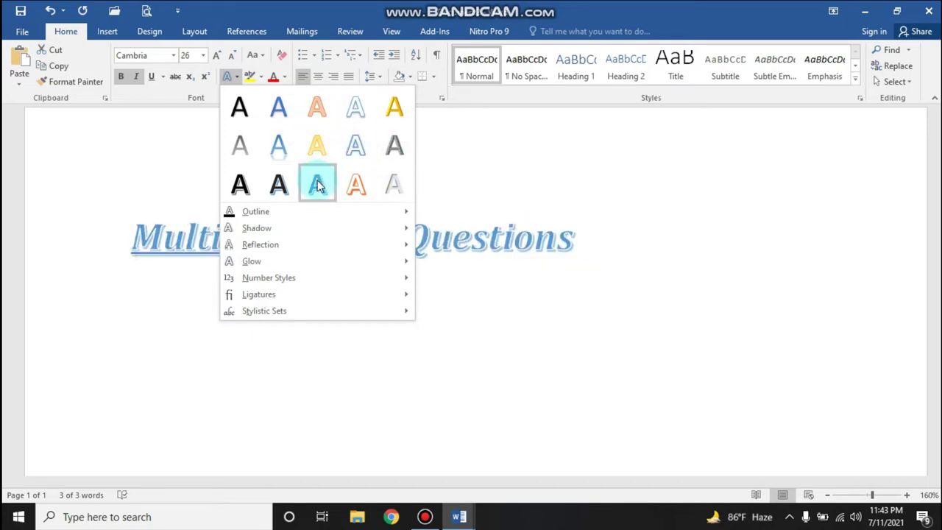
click(353, 188)
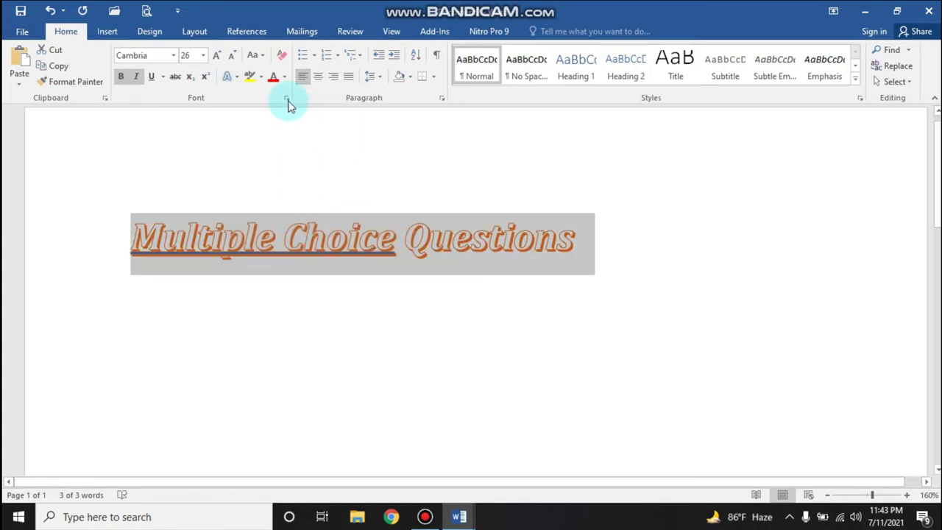
click(234, 77)
mouse_move(244, 215)
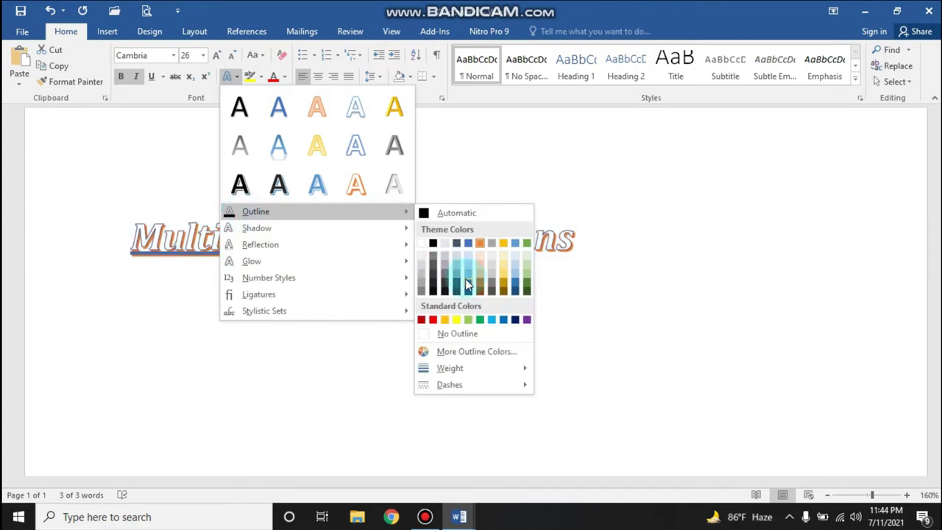
click(432, 140)
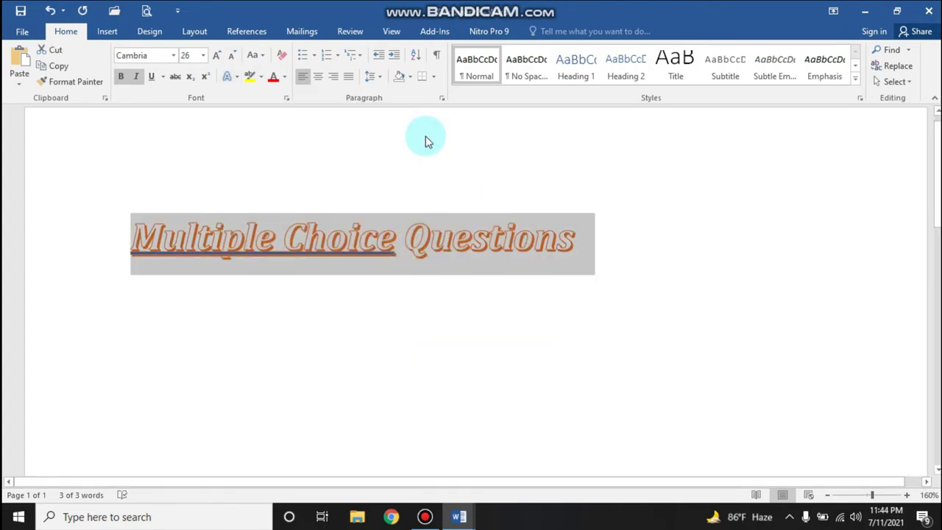
click(340, 239)
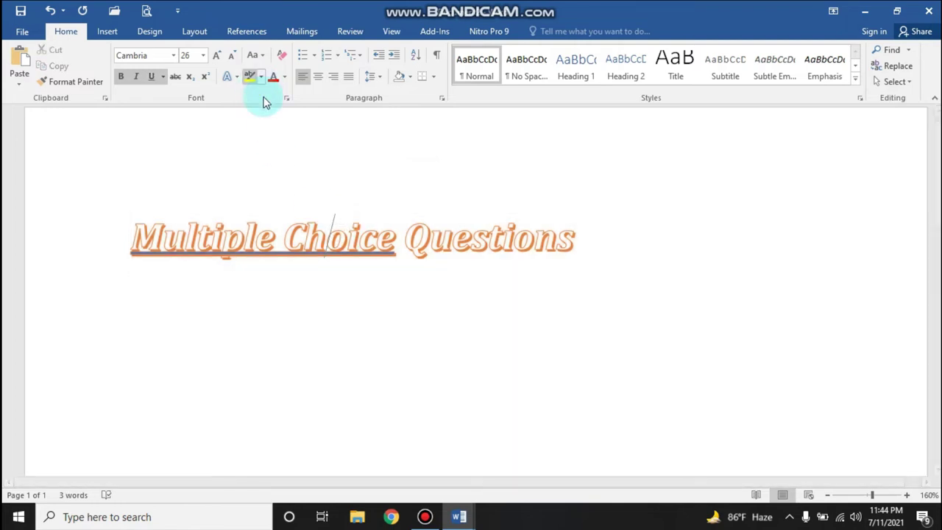
Give the title a blue text highlight.
drag(606, 248, 131, 236)
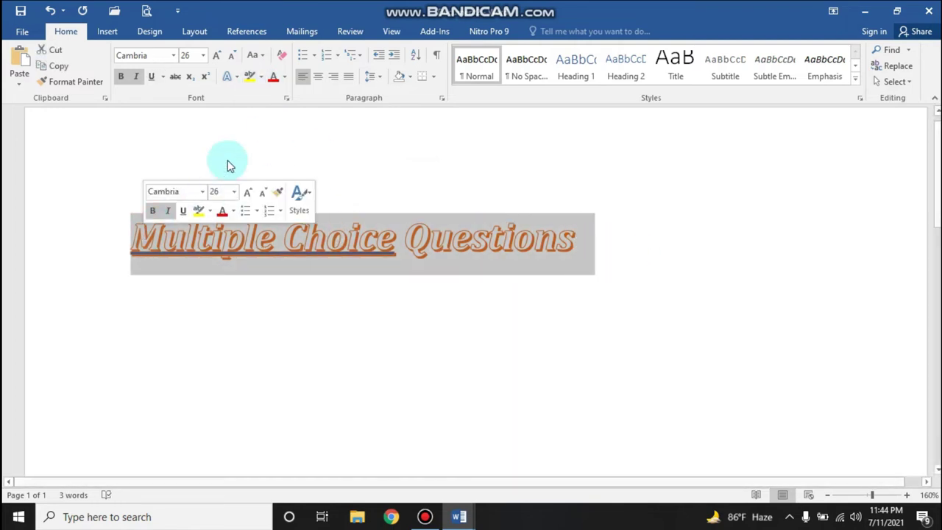
click(259, 78)
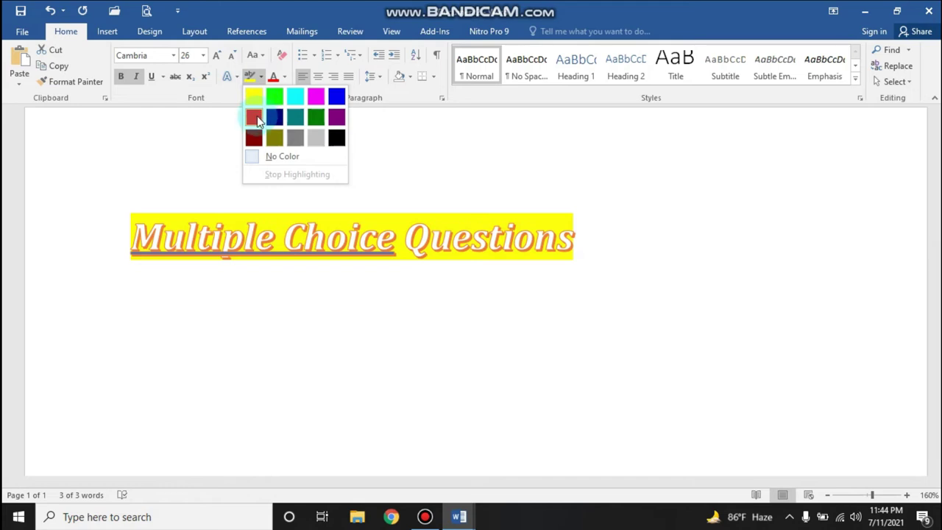
click(335, 99)
click(419, 234)
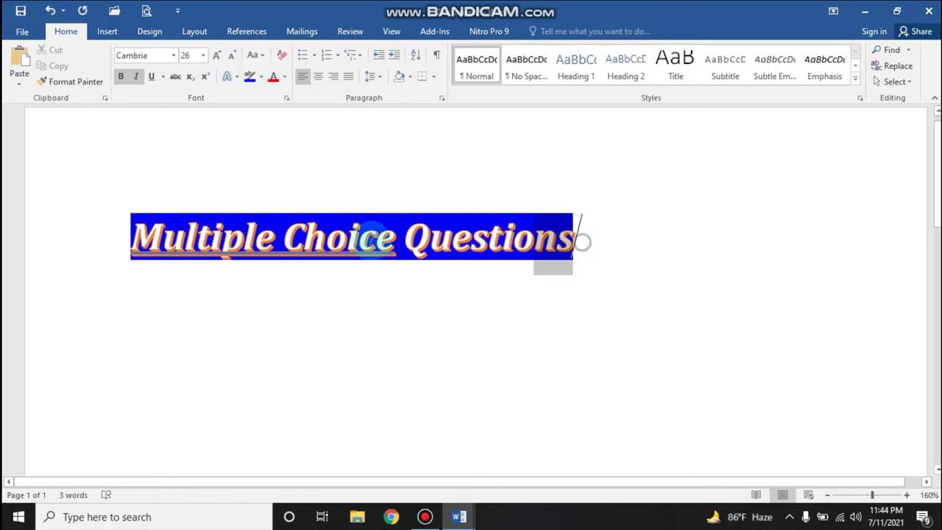
Change the title's font colour to a dark shade.
drag(581, 241, 136, 239)
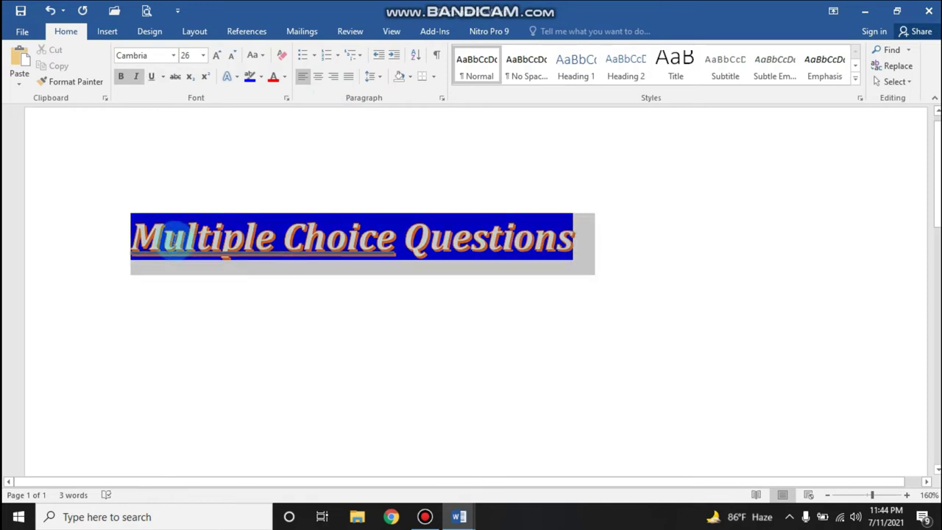
click(273, 79)
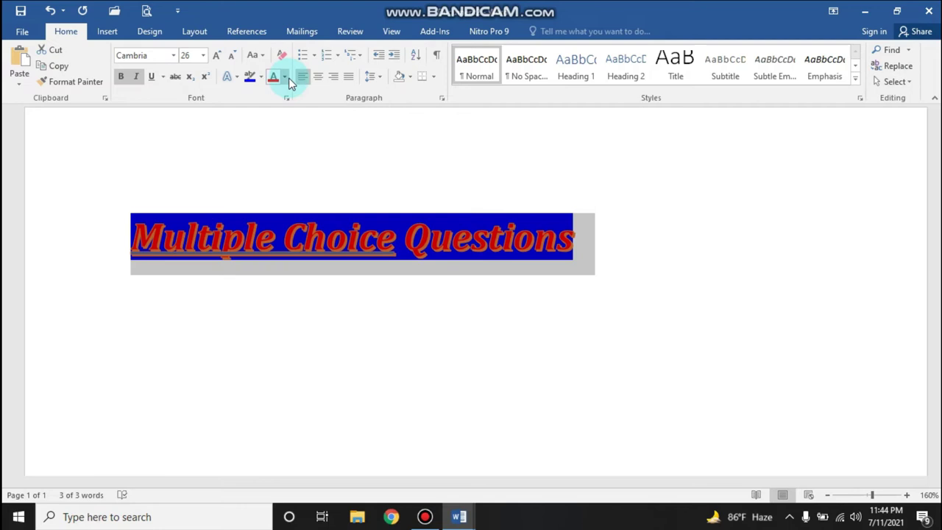
click(285, 77)
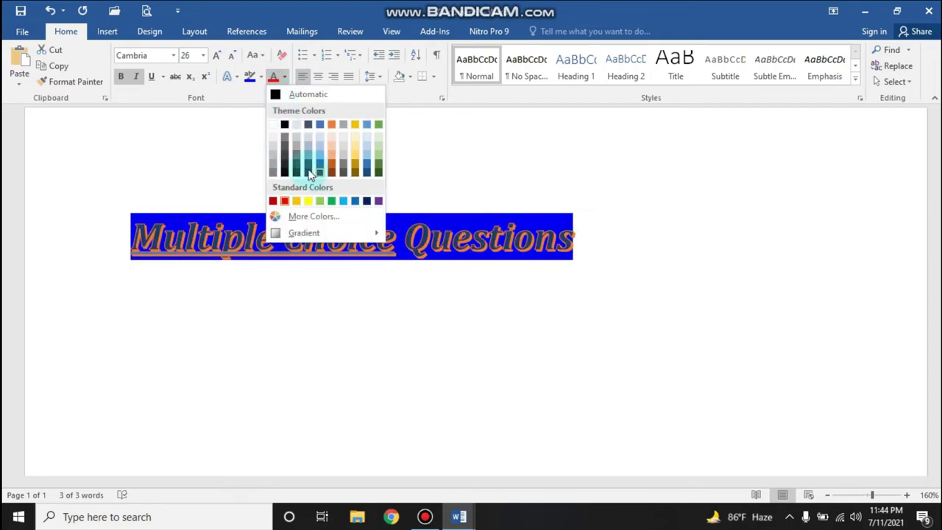
click(286, 128)
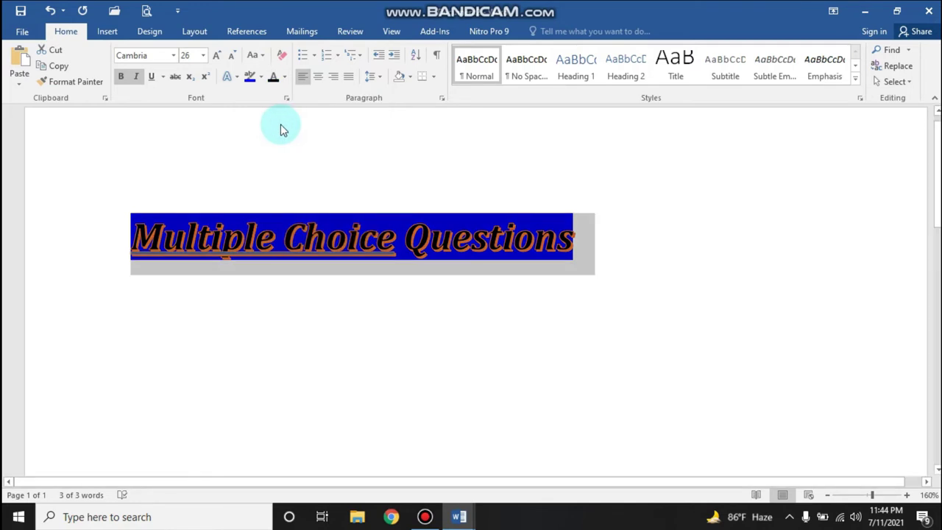
click(298, 237)
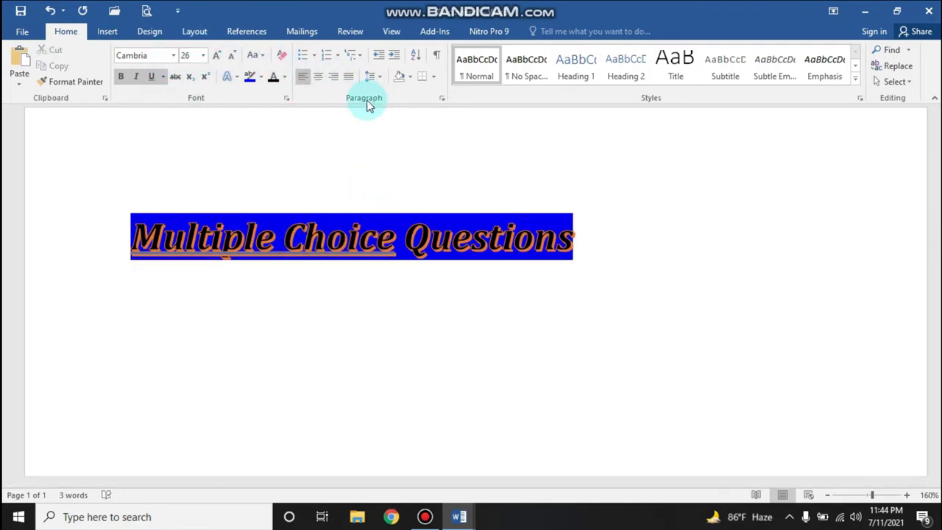
Put an arrow bullet before the title and start a new line below it.
click(124, 242)
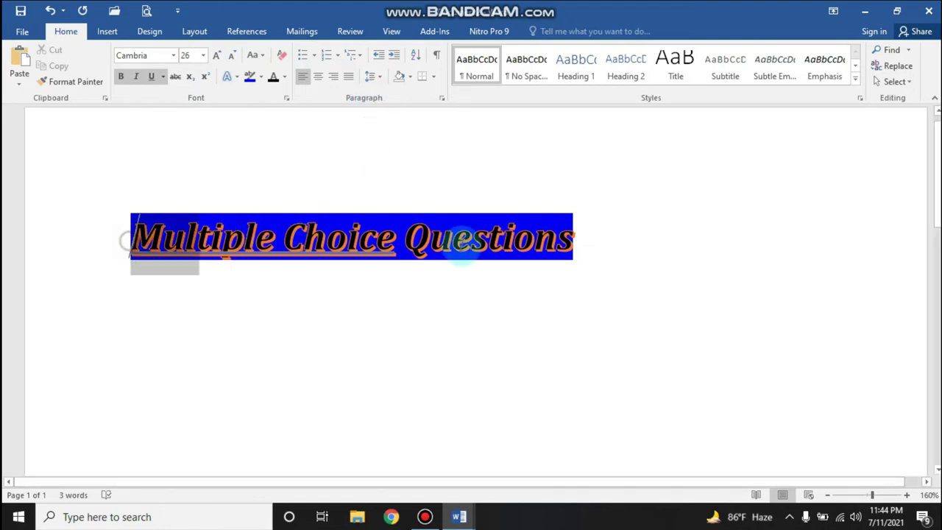
click(313, 58)
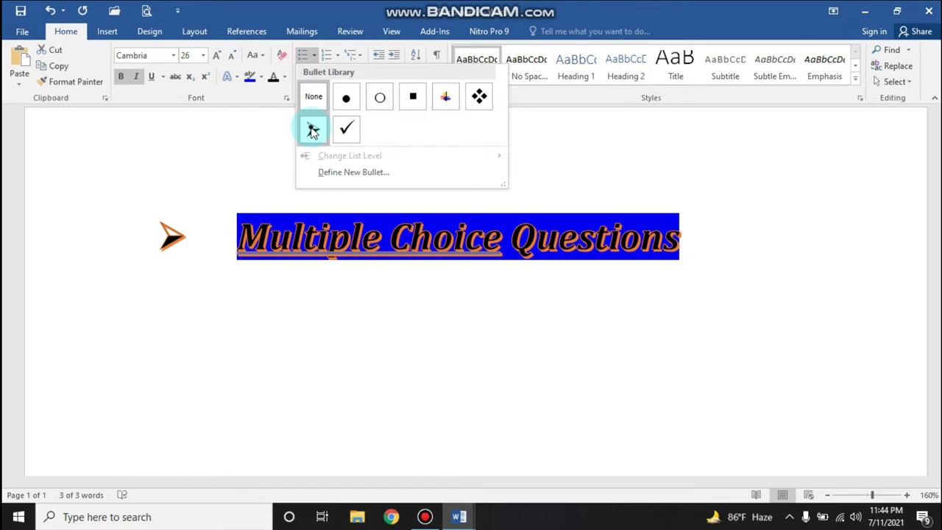
click(313, 130)
click(737, 243)
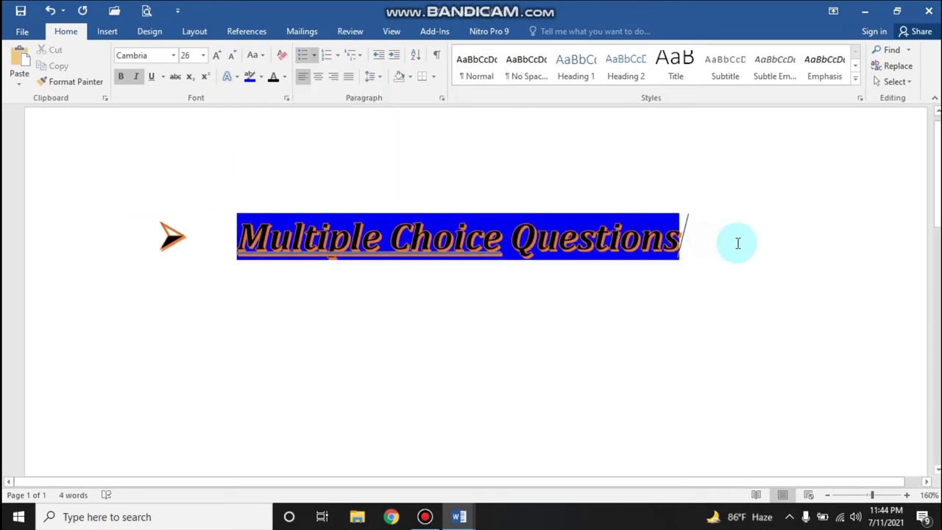
key(Return)
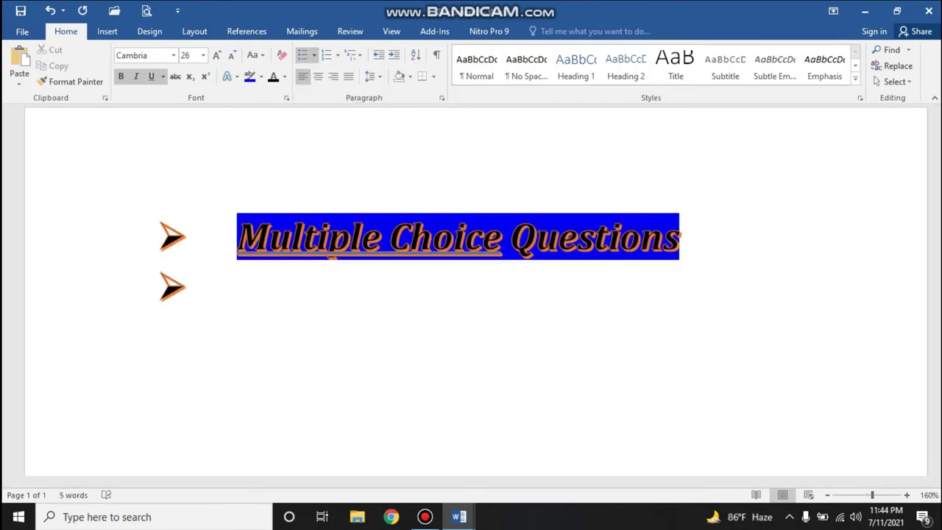
Preview numbering styles without applying one, then remove the title's list formatting and indent.
click(335, 56)
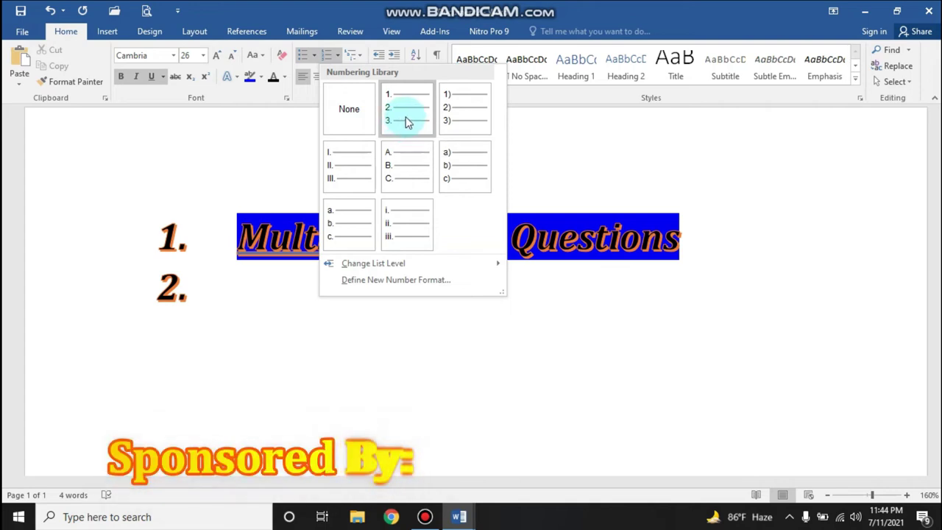
key(Escape)
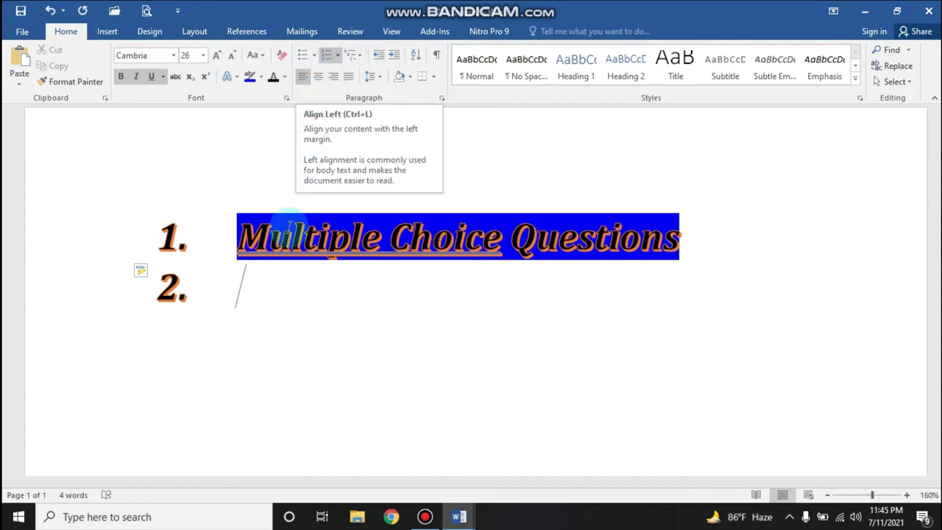
drag(704, 258, 273, 216)
click(238, 250)
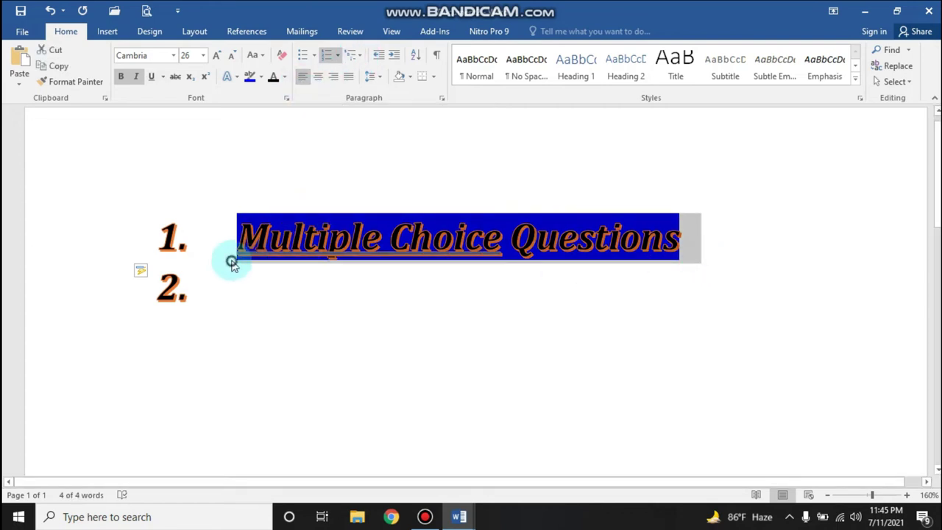
key(BackSpace)
key(BackSpace)
click(258, 287)
key(BackSpace)
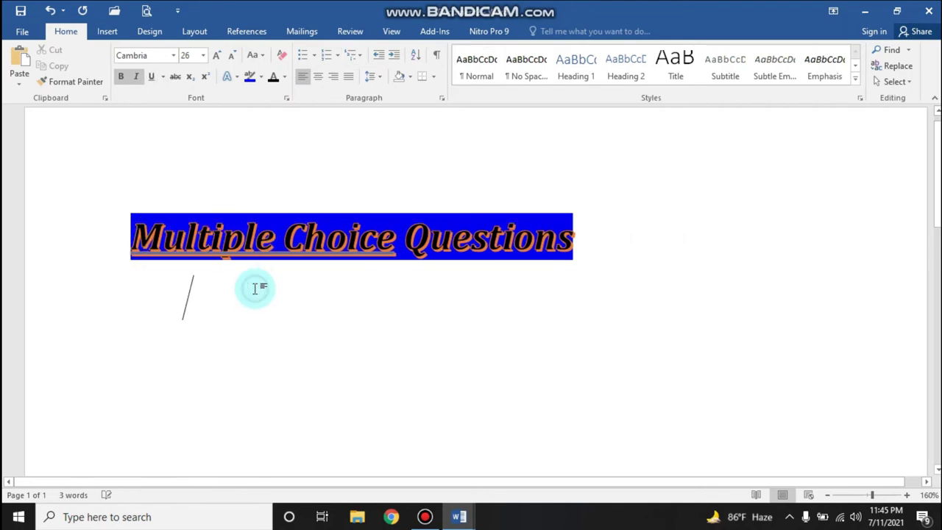
key(BackSpace)
drag(593, 231, 93, 245)
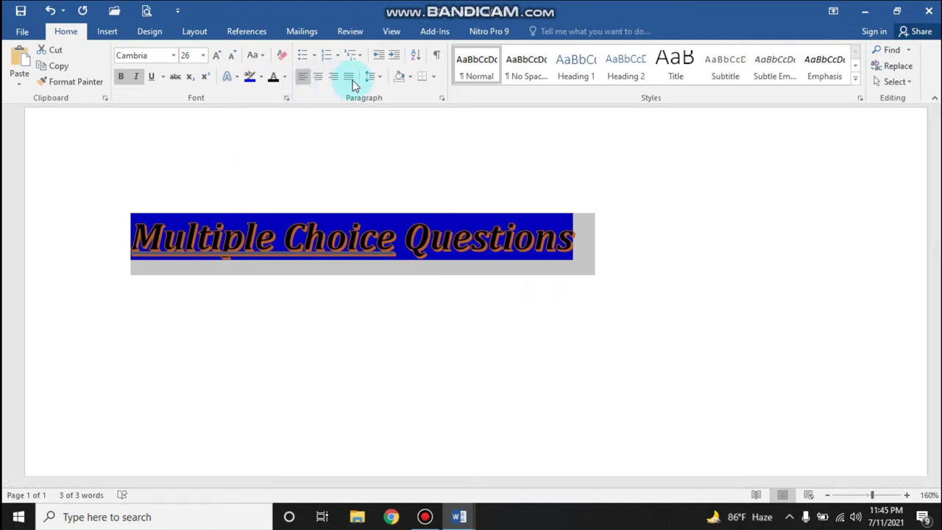
click(316, 247)
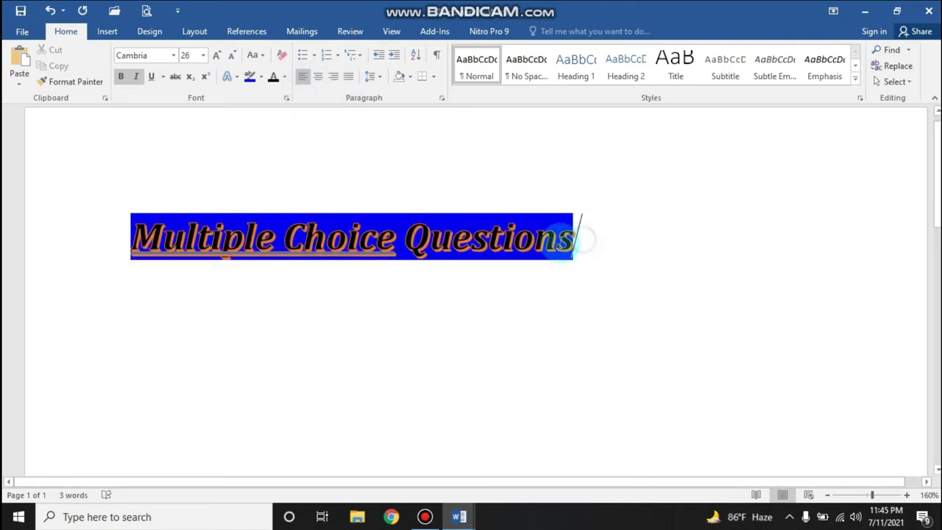
click(125, 242)
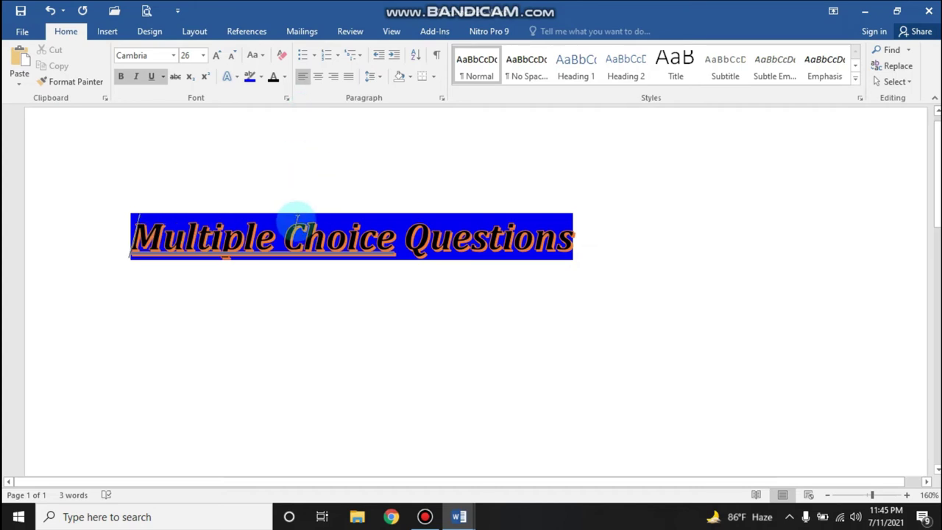
click(321, 83)
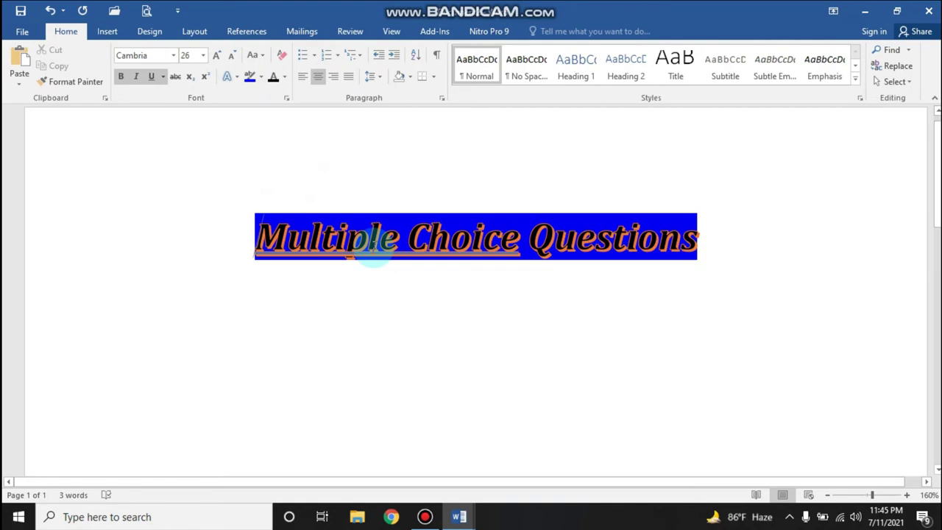
click(334, 76)
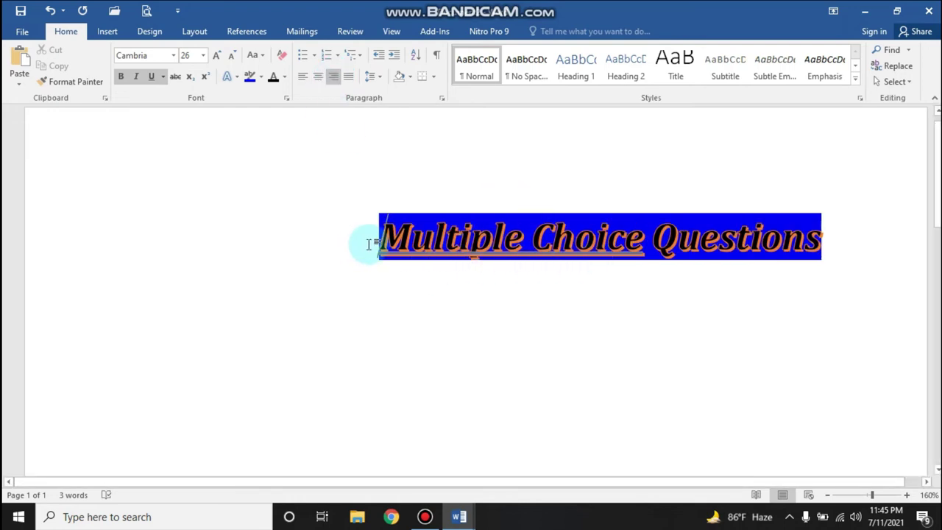
key(ctrl+l)
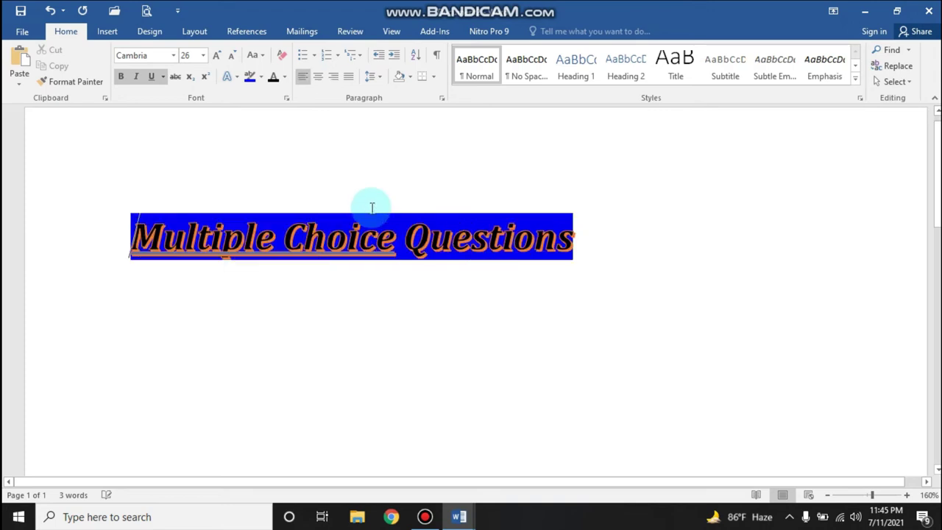
click(84, 235)
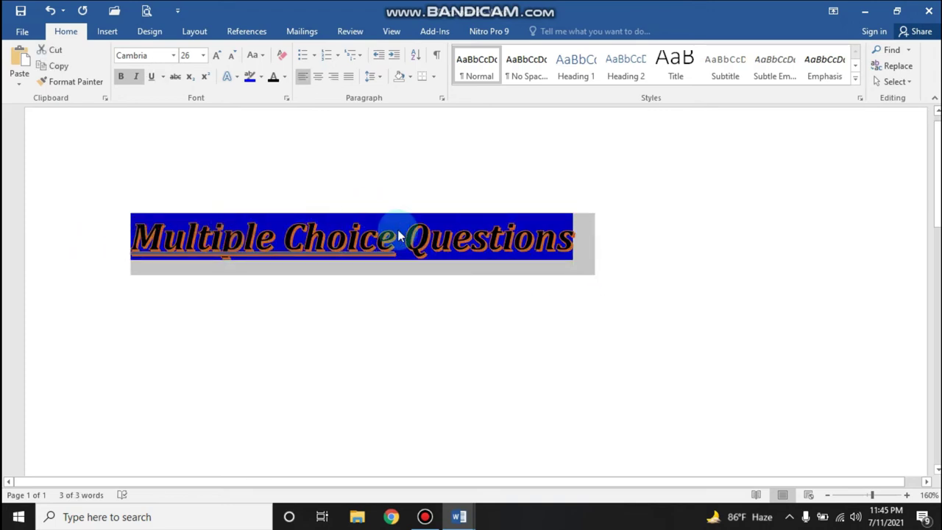
Paste repeated copies of the title below it.
click(611, 255)
key(ctrl+v)
key(ctrl+v)
key(ctrl+v)
key(ctrl+v)
key(ctrl+v)
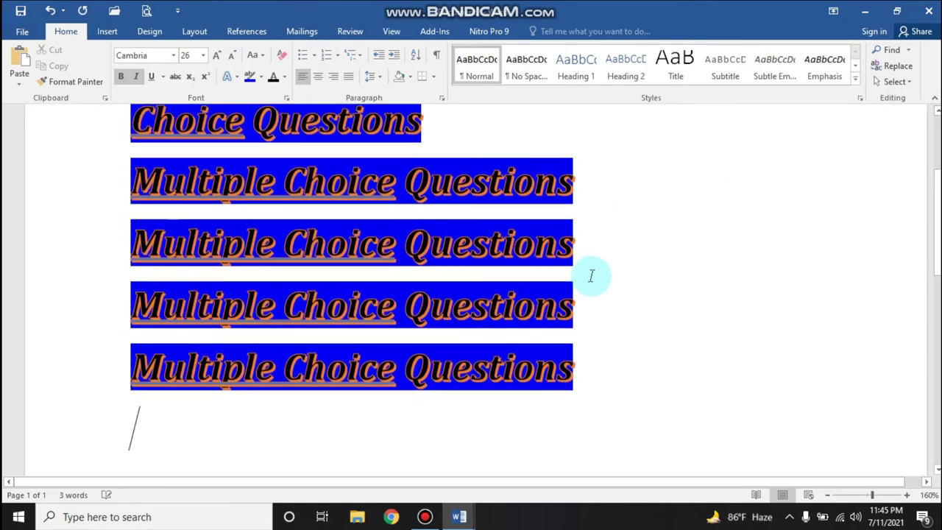
scroll(551, 265, up, 5)
scroll(515, 375, down, 4)
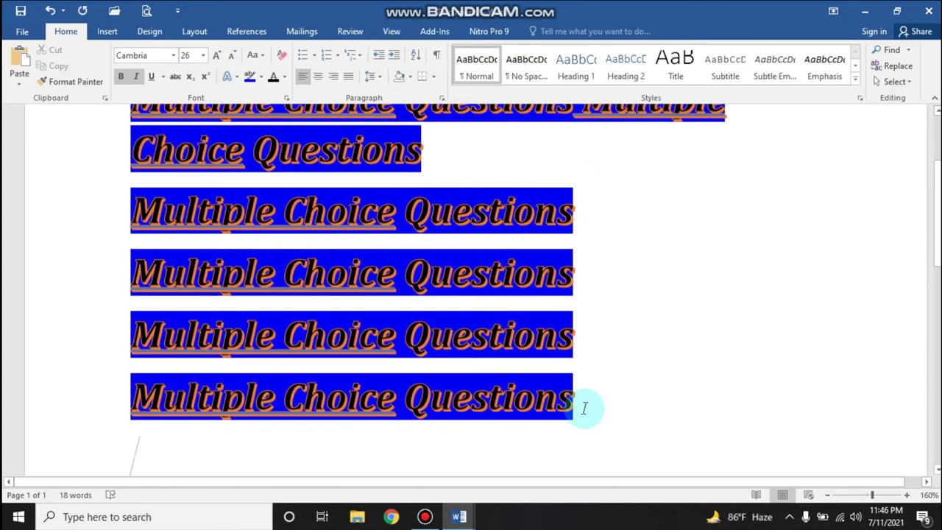
Justify all the repeated title lines.
drag(584, 408, 346, 110)
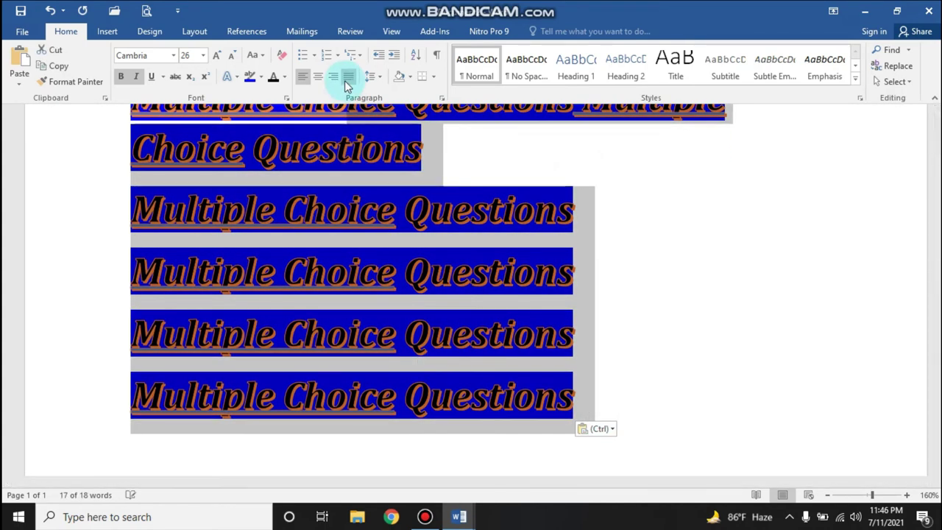
click(348, 78)
scroll(515, 317, up, 3)
scroll(515, 324, up, 1)
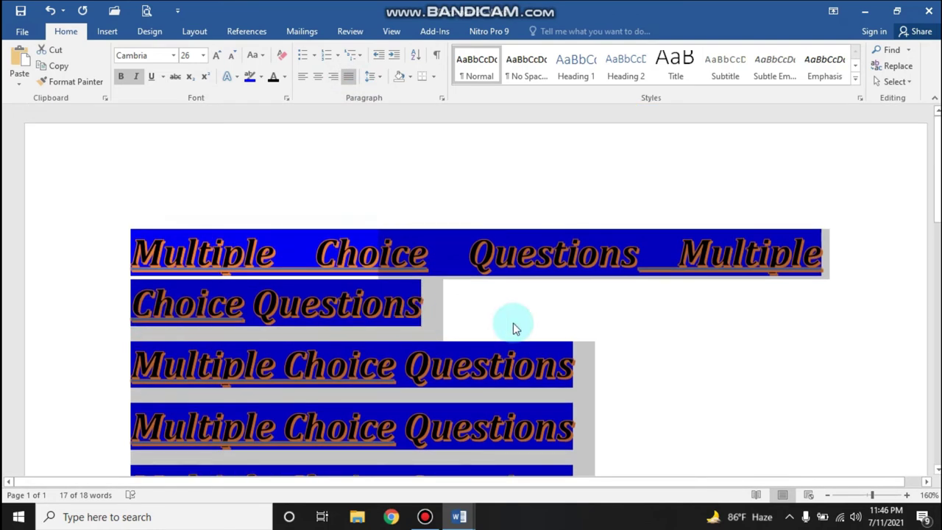
Join the next title line onto line two, then select from Choice on line 1 into line 2.
click(518, 324)
key(Delete)
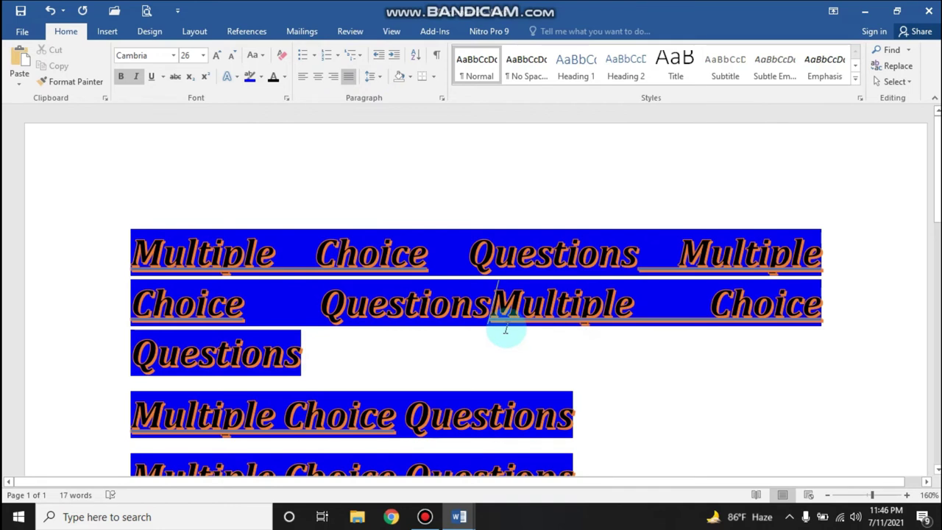
click(366, 249)
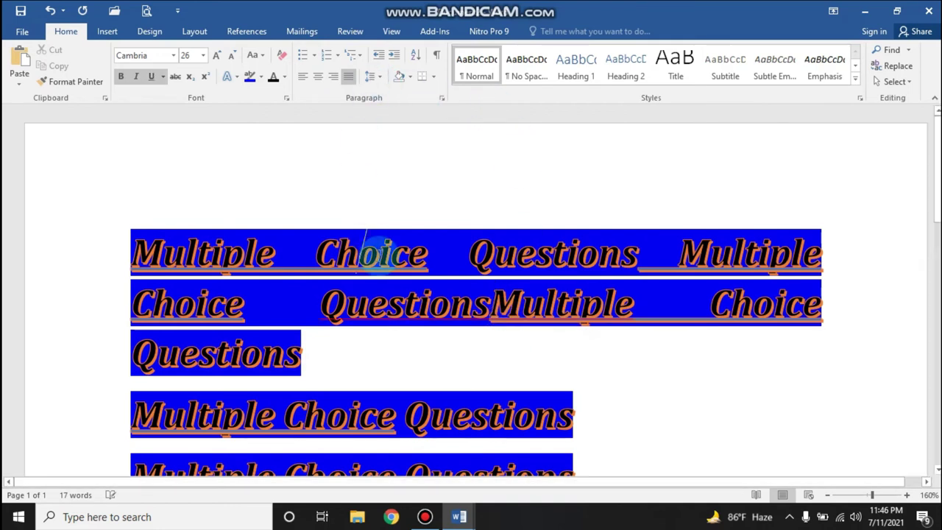
drag(395, 247, 397, 304)
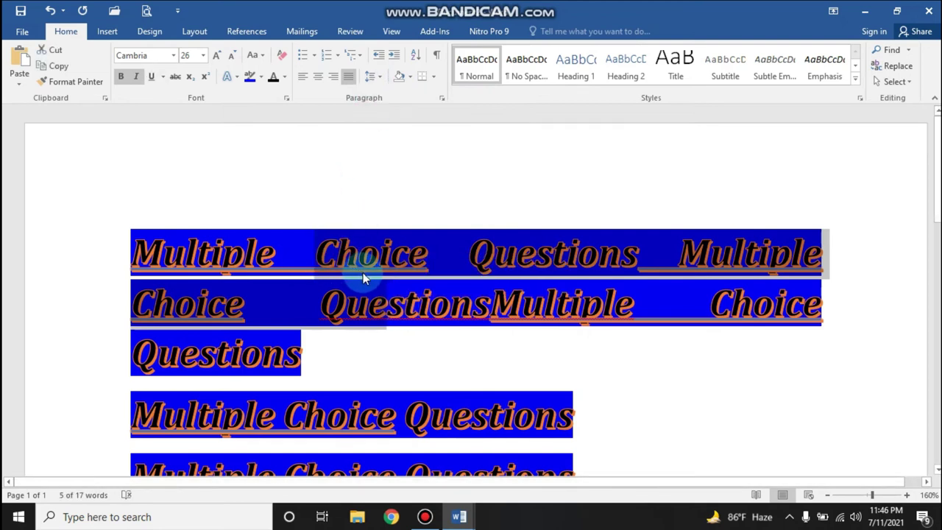
Apply 1.5 line spacing to the heading paragraph, then reselect line 1 through Choice on line 2.
click(371, 78)
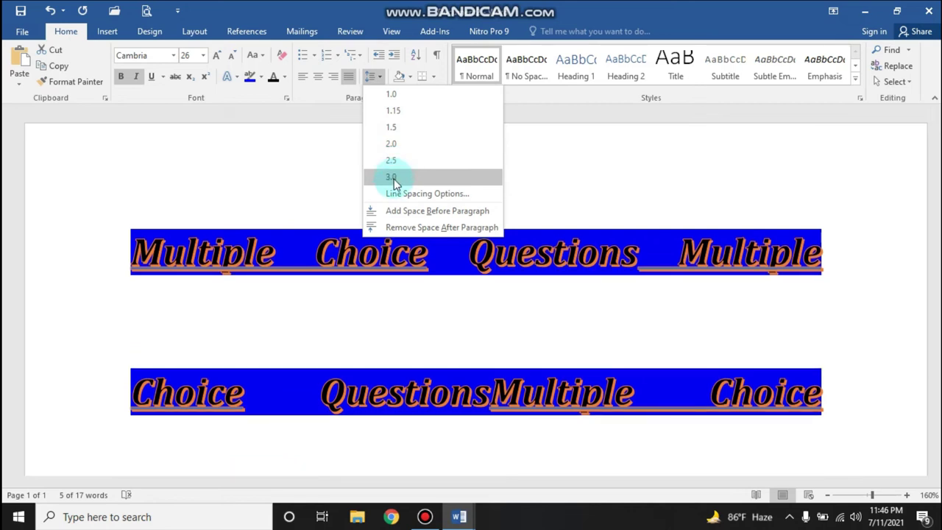
click(395, 130)
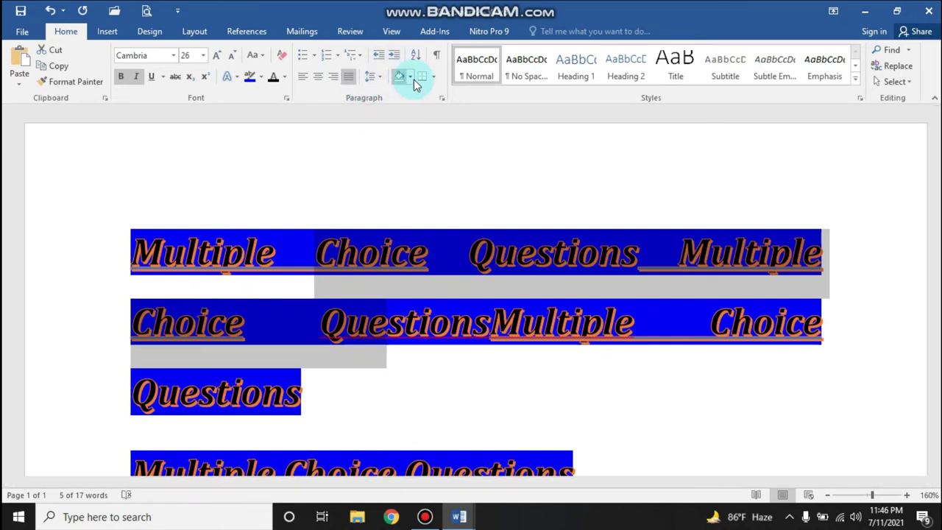
click(340, 284)
drag(136, 250, 706, 325)
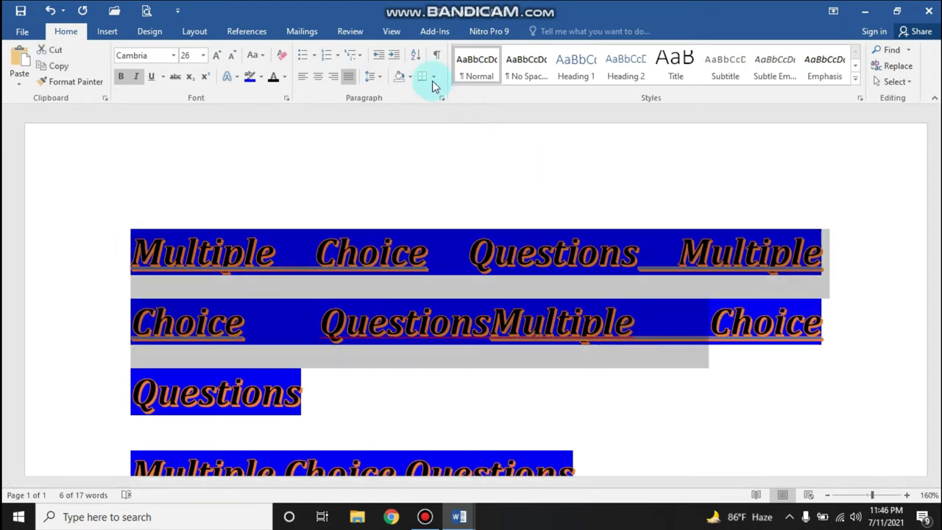
Add All Borders to the selection and change its highlight to yellow.
click(433, 78)
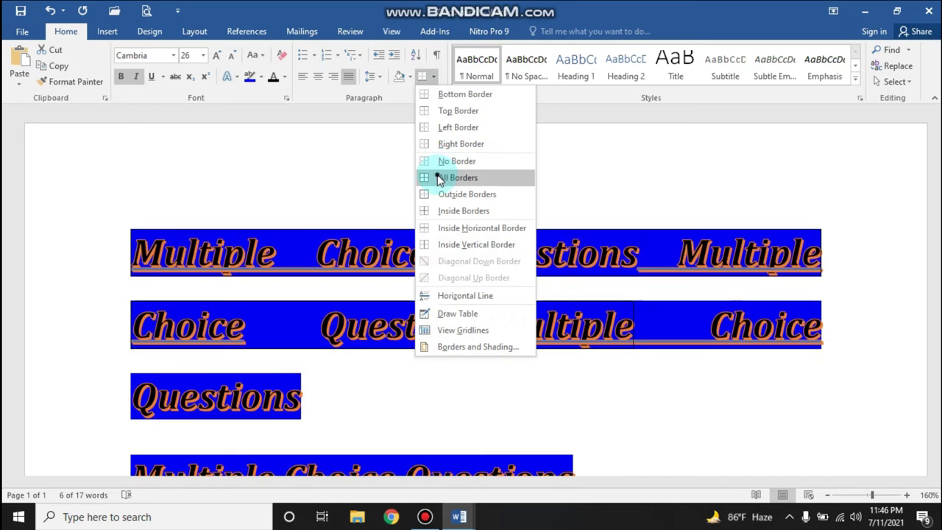
click(439, 177)
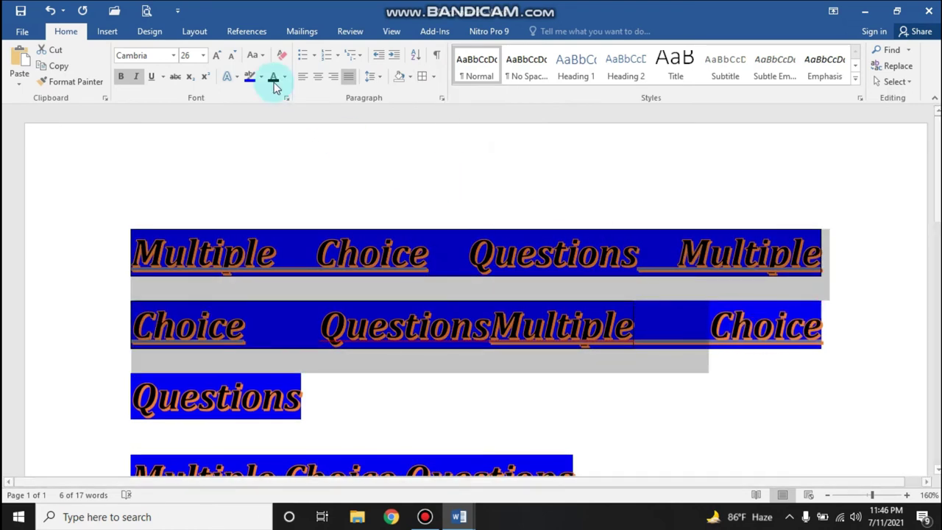
click(261, 77)
click(257, 91)
click(652, 297)
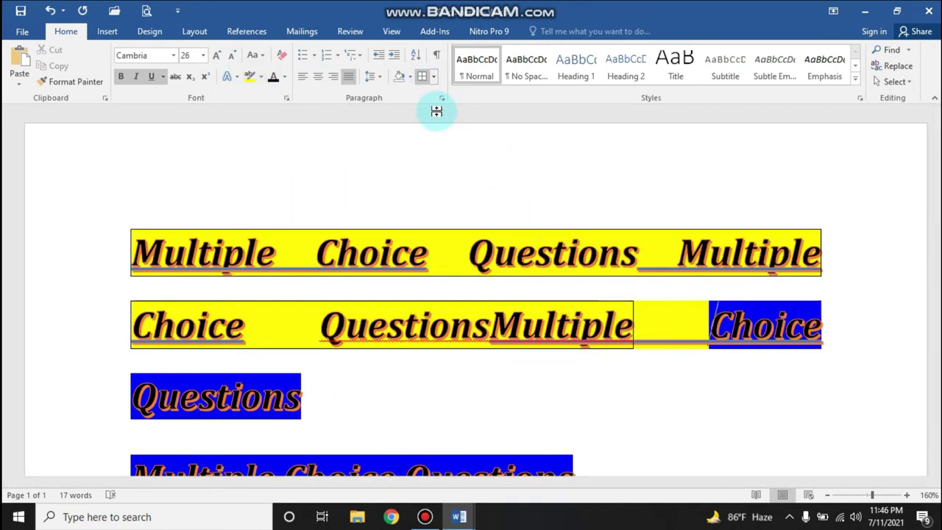
Reselect the first line and most of the second and apply All Borders again.
drag(125, 248, 736, 326)
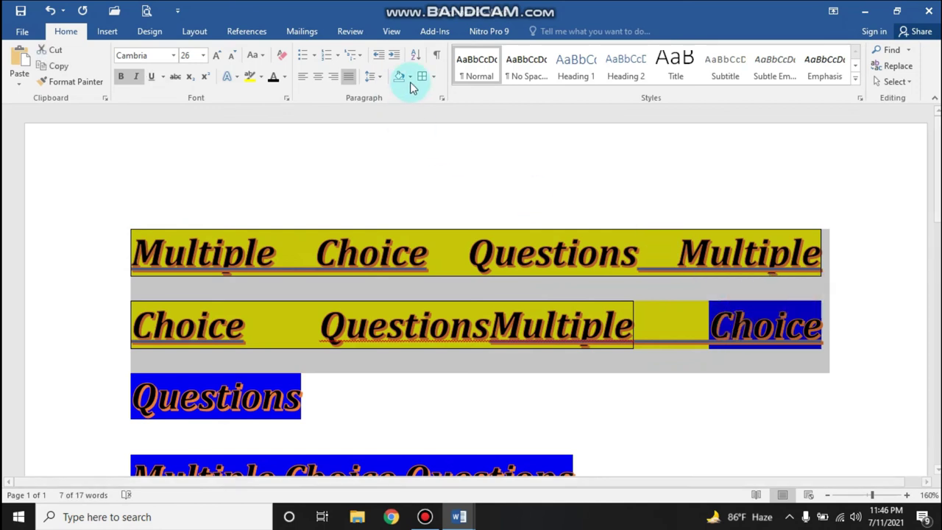
click(433, 77)
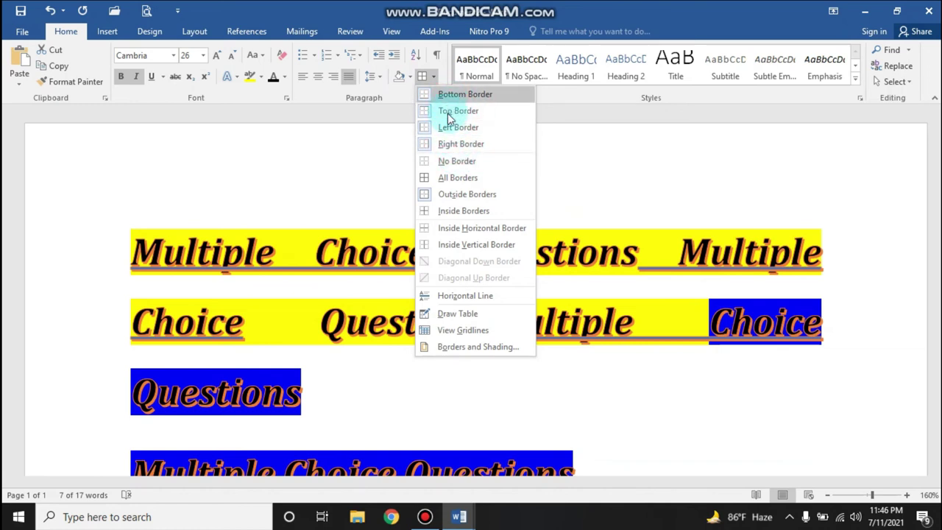
click(447, 178)
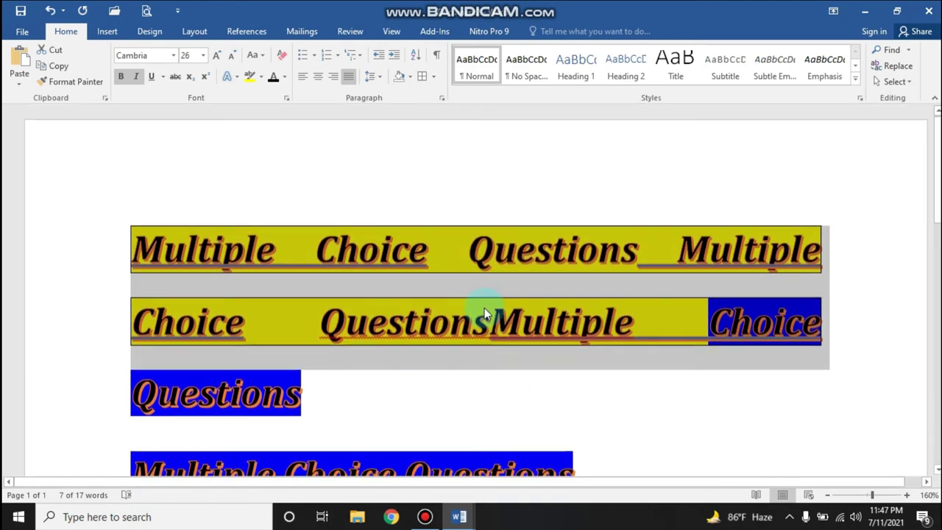
click(469, 243)
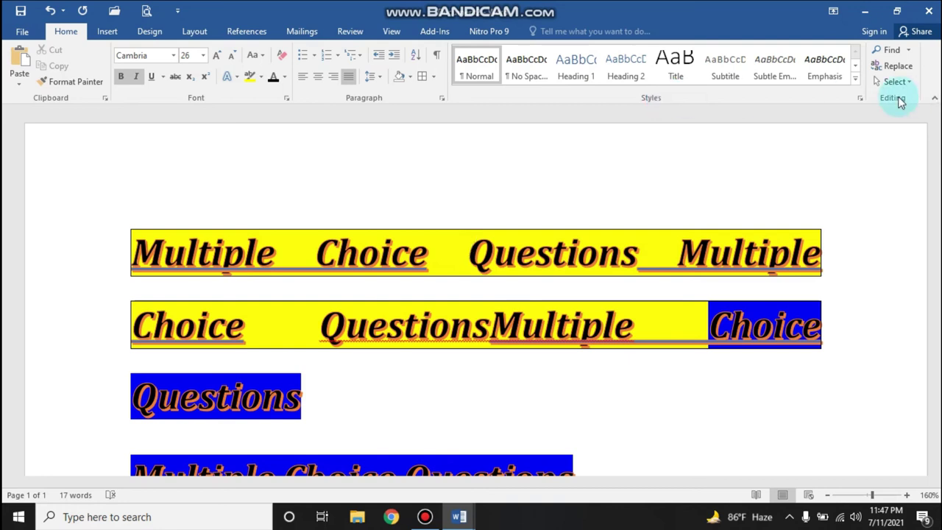
Search the document for 'Multiple' in the Navigation pane.
click(892, 52)
click(64, 145)
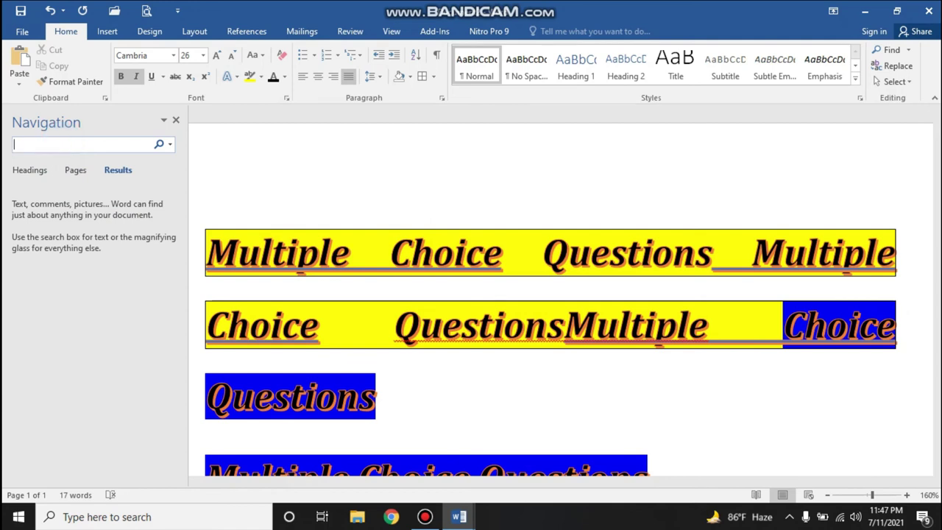
text(Mul)
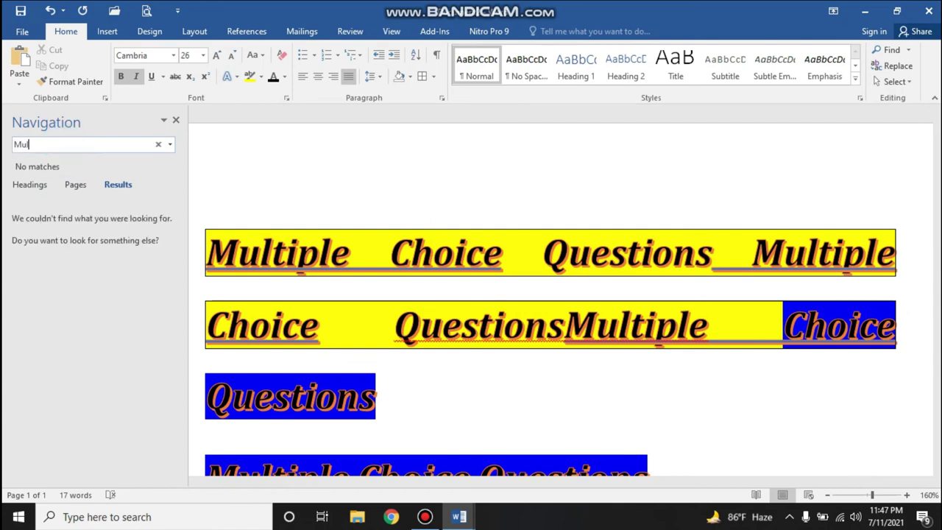
text(ple)
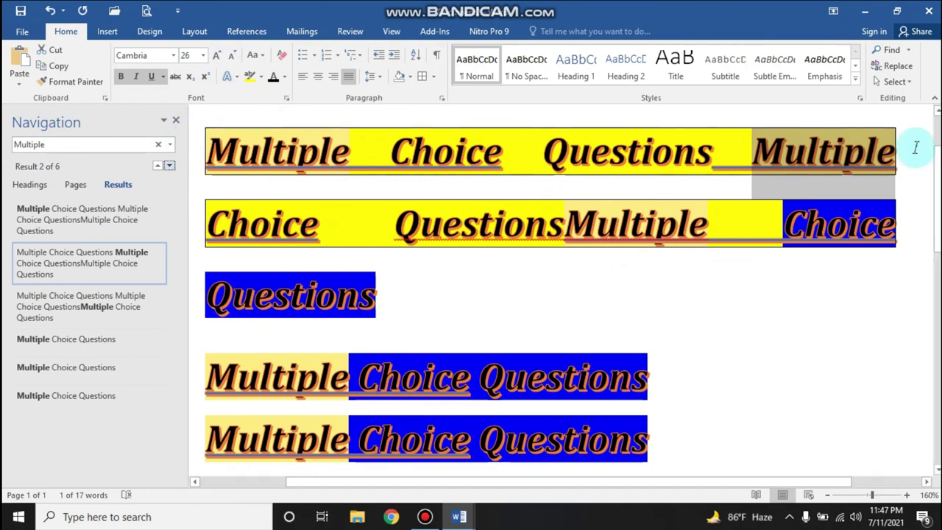
click(426, 318)
Paste between Multiple and Choice, then open Find and Replace with 'Multiple' as the search term.
click(349, 377)
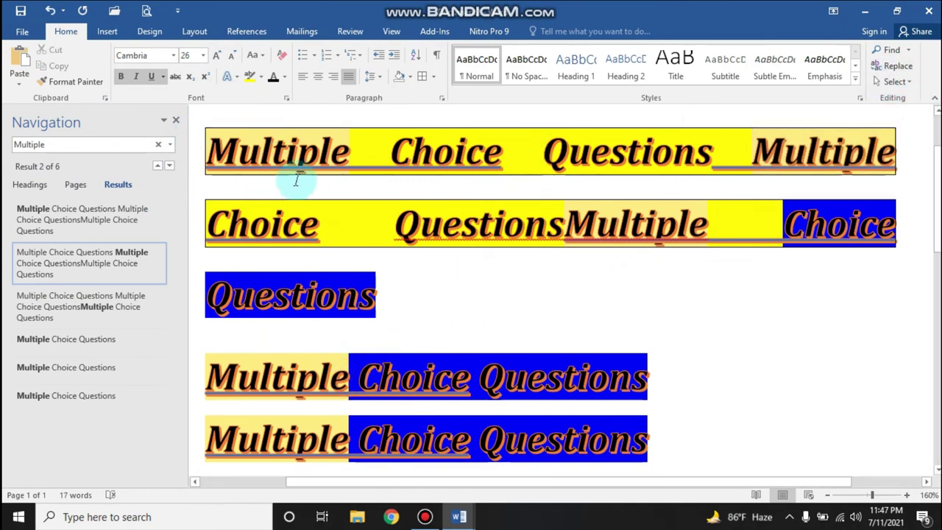
key(ctrl+v)
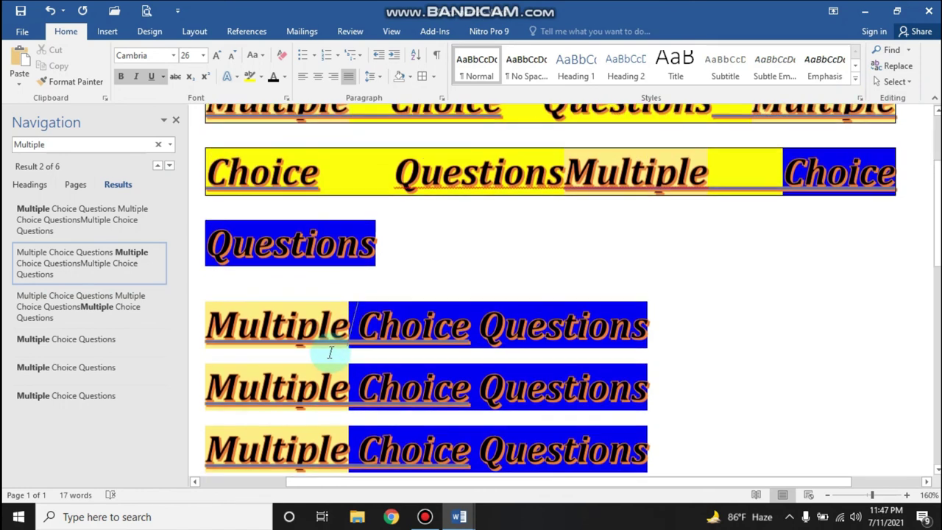
scroll(316, 361, up, 3)
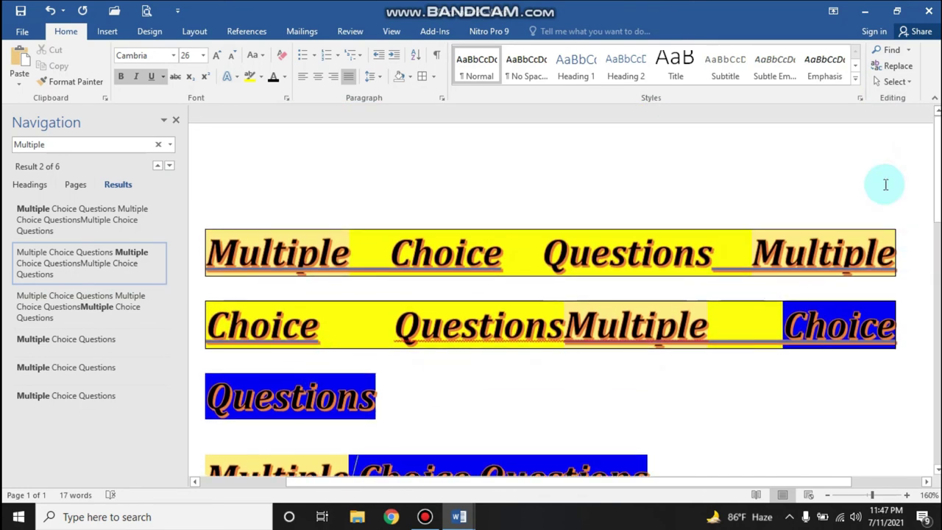
click(899, 67)
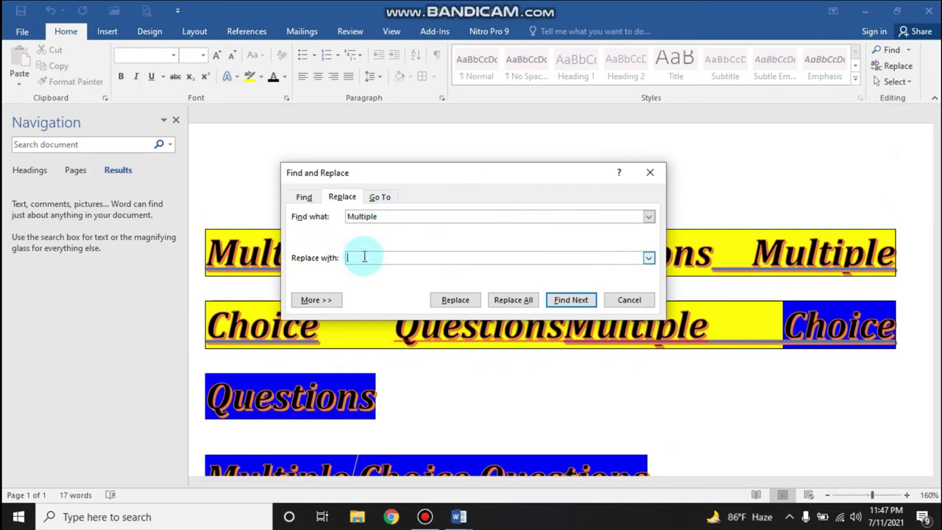
Replace all 6 occurrences of 'Multiple' with the typed name, confirm, and close the dialog.
text(SHAHIN)
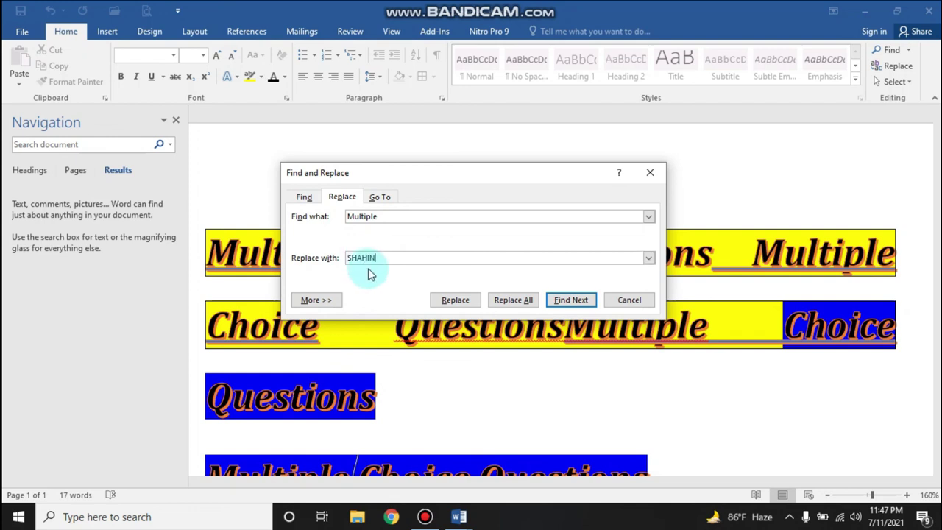
click(517, 300)
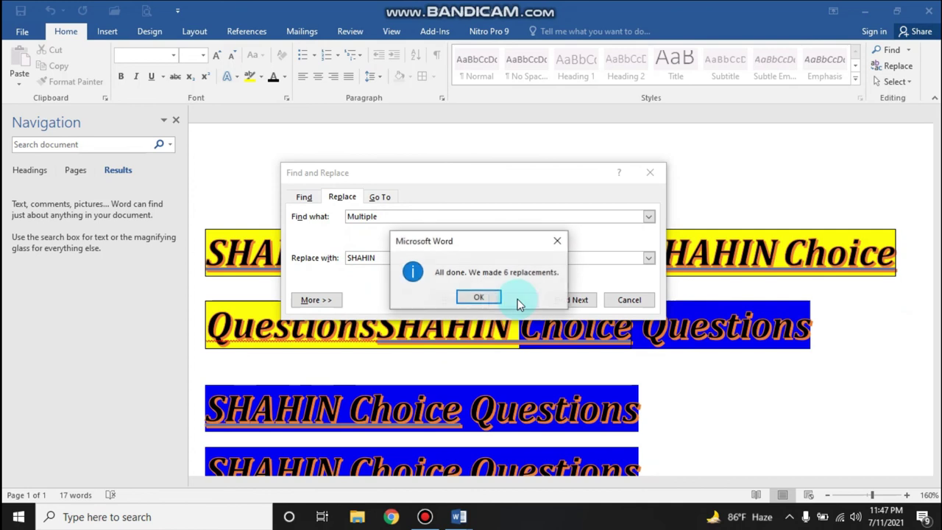
click(485, 295)
click(650, 175)
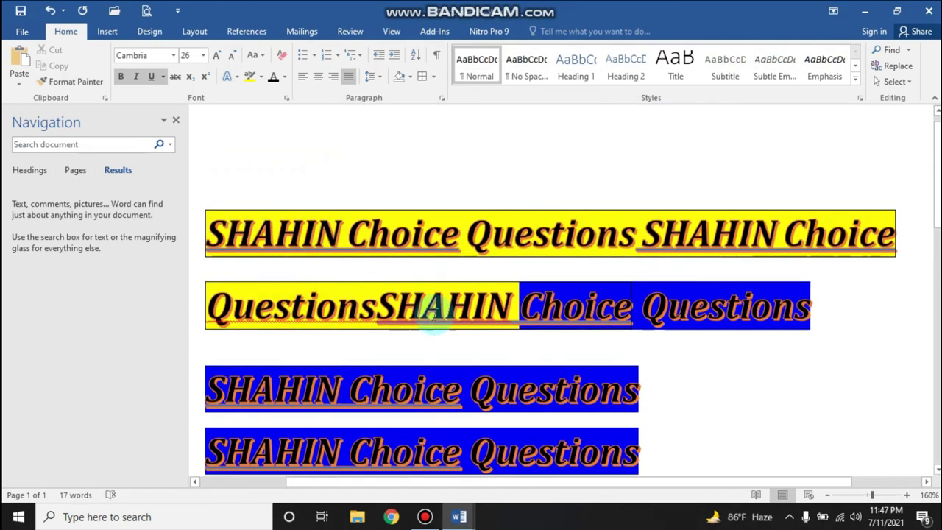
scroll(338, 350, down, 1)
scroll(339, 350, down, 2)
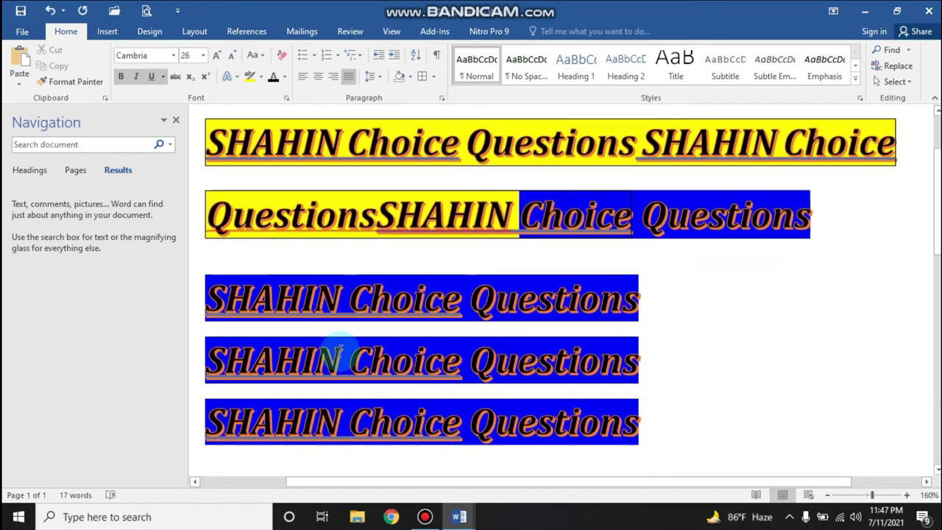
scroll(338, 357, up, 3)
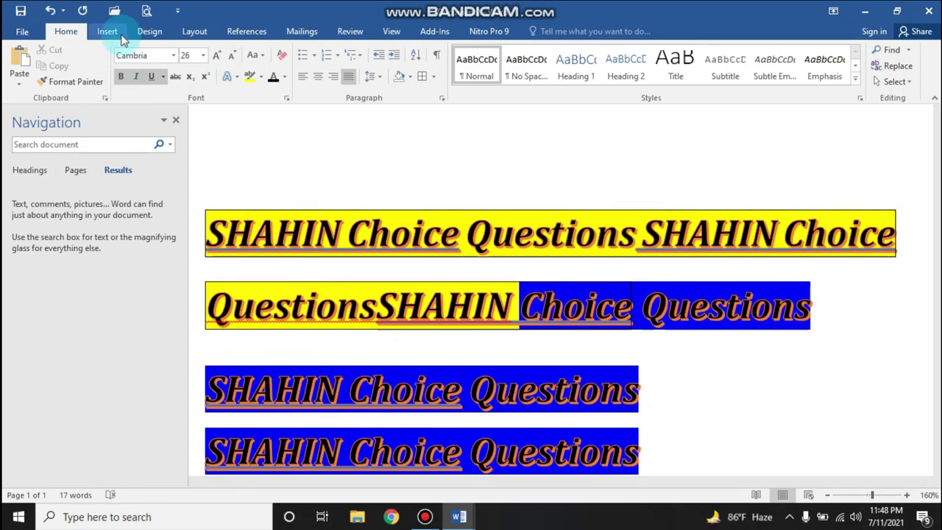
Bring up the Bandicam recorder controls from the taskbar.
click(432, 518)
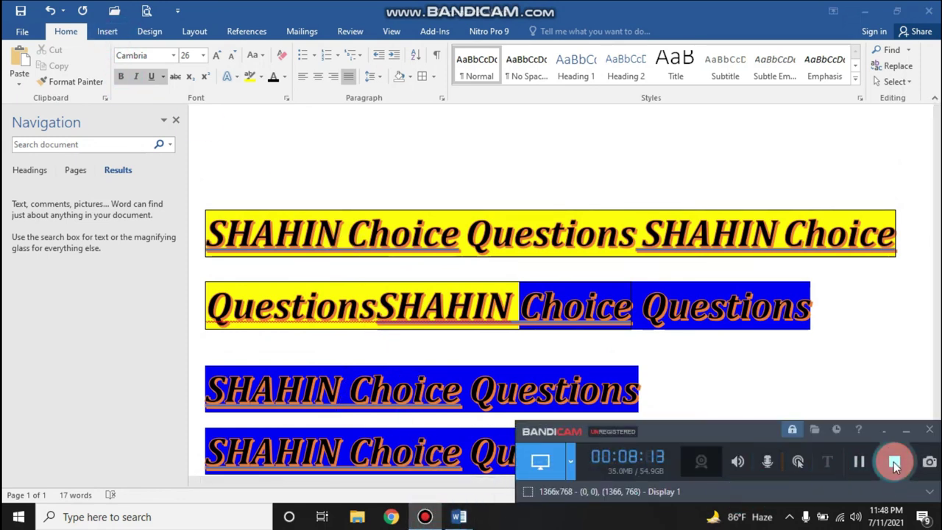